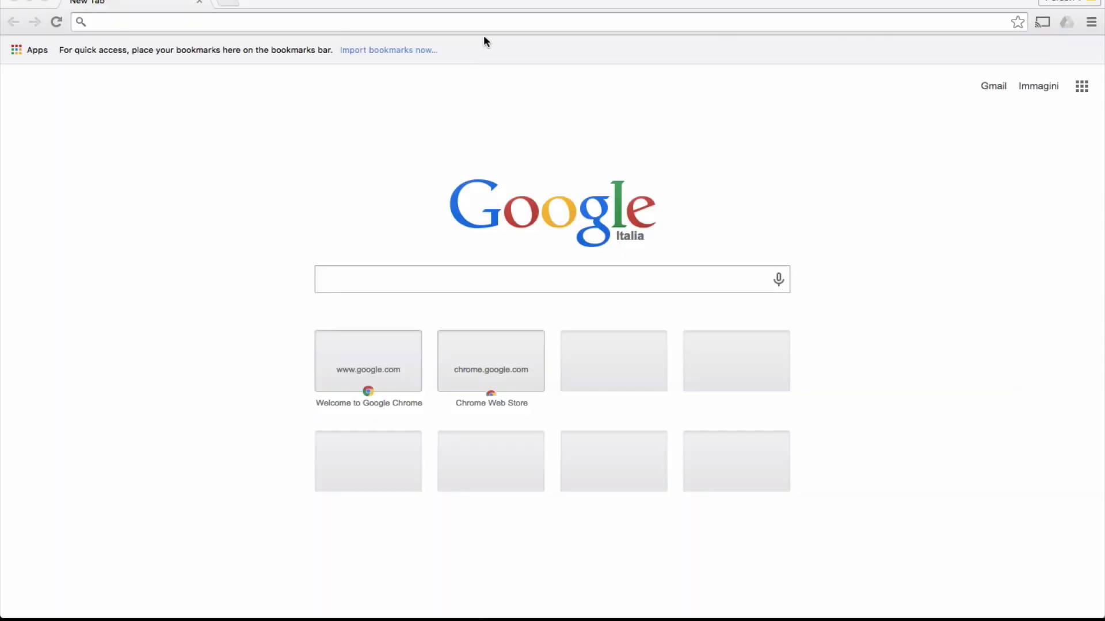
Load developers.facebook.com in the browser
left_click(484, 23)
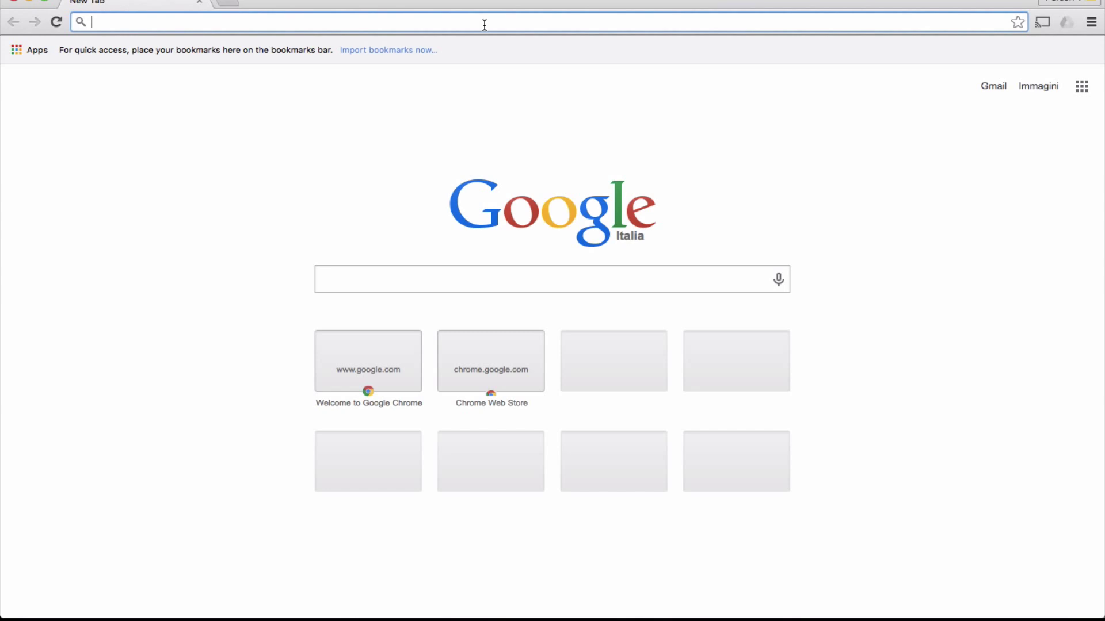
type("developers.facebook.com")
key("Return")
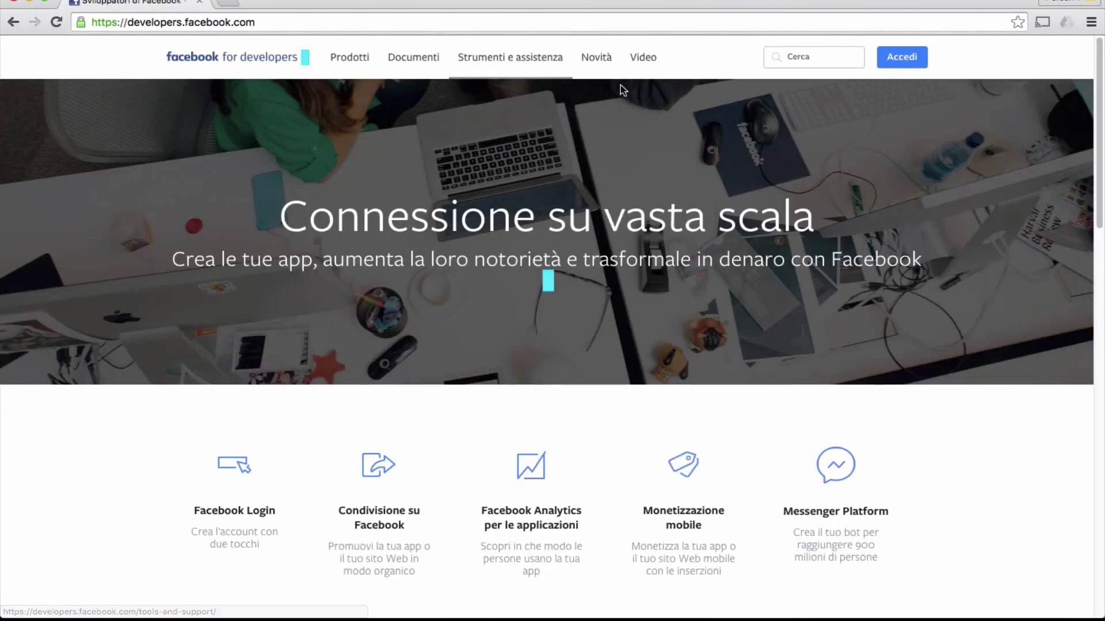
Log in to the developer account with the account password and go to My Apps
left_click(894, 66)
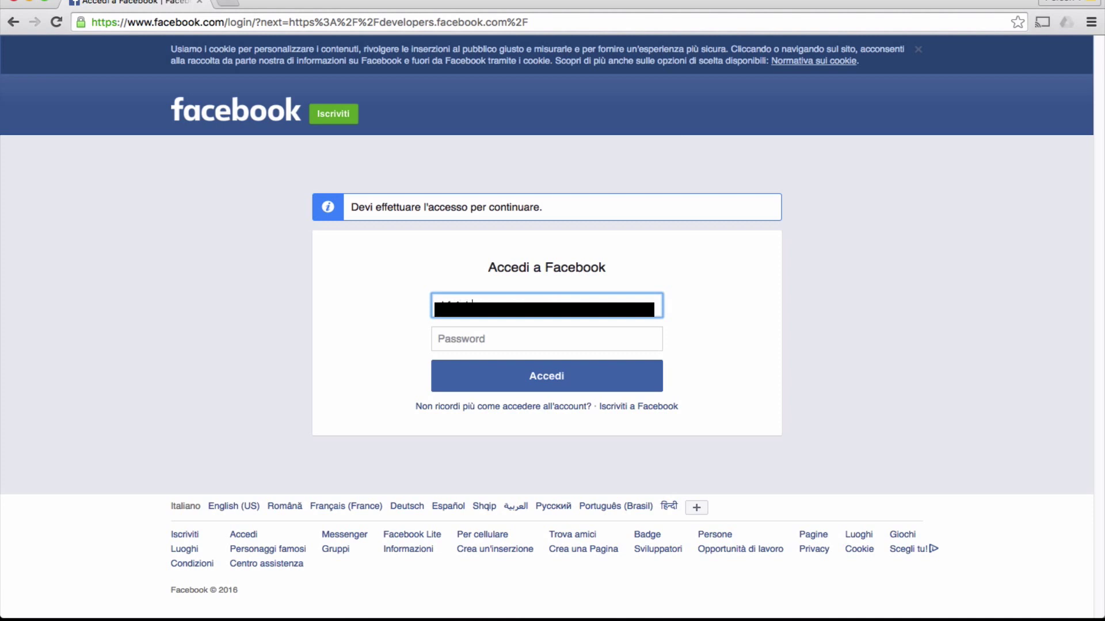
left_click(546, 339)
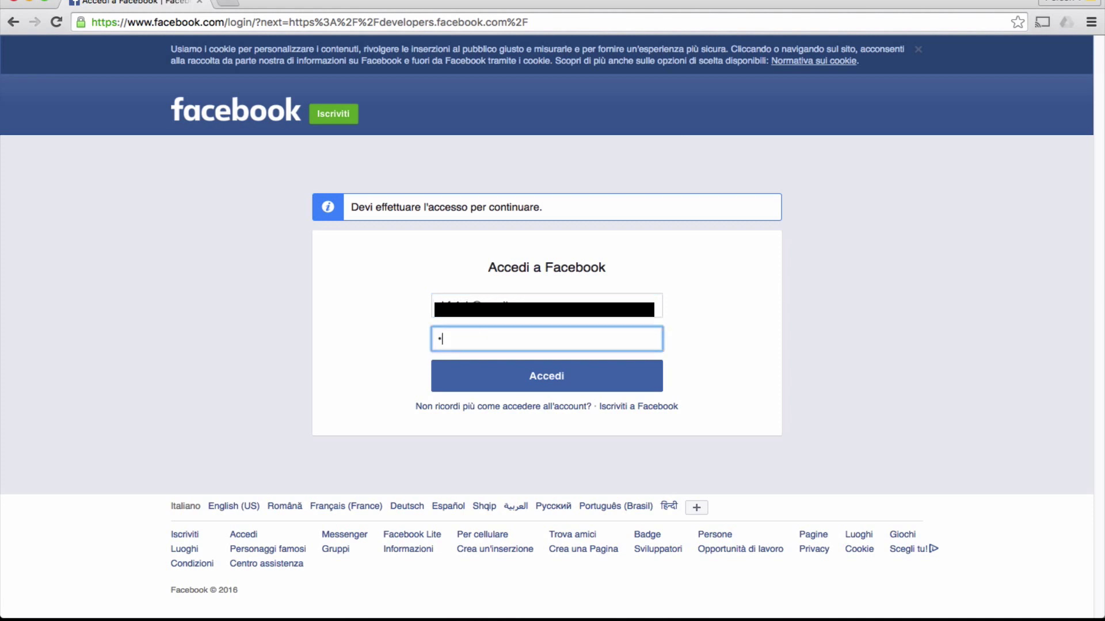
type("••••••••")
key("Return")
left_click(888, 68)
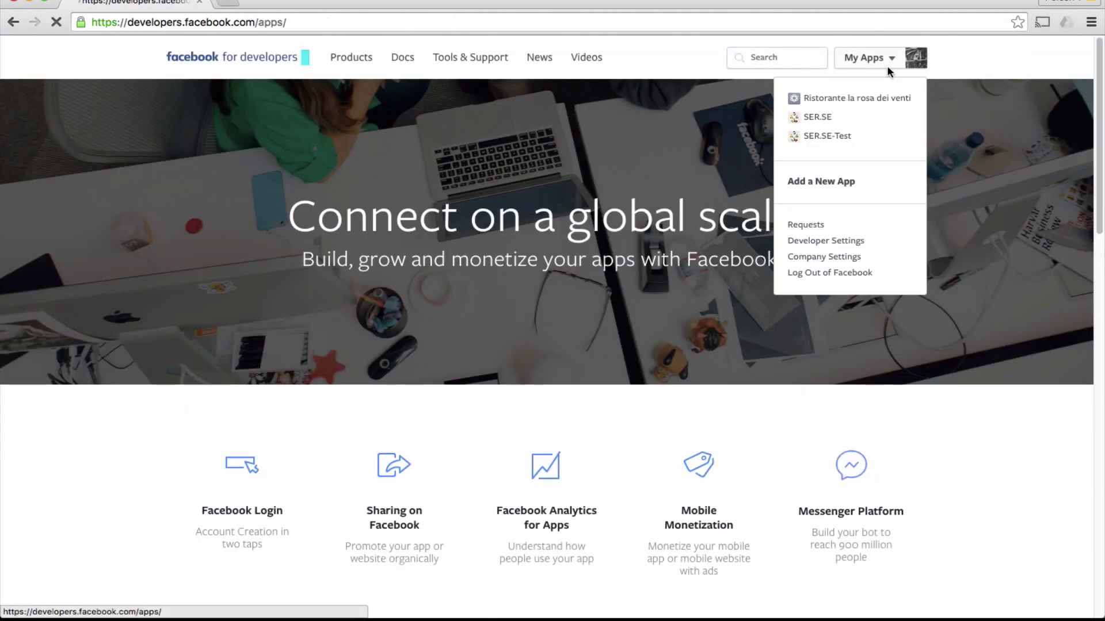
Fill the new app ID form with display name test_hotspot, the contact e-mail and category Business
left_click(833, 108)
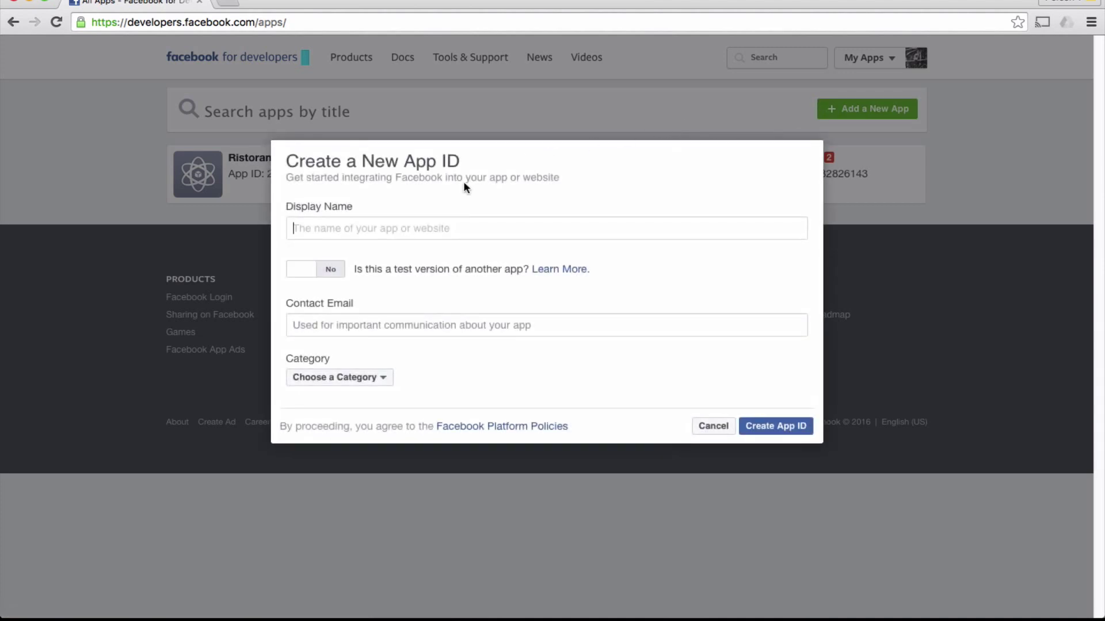
type("test_hotspot")
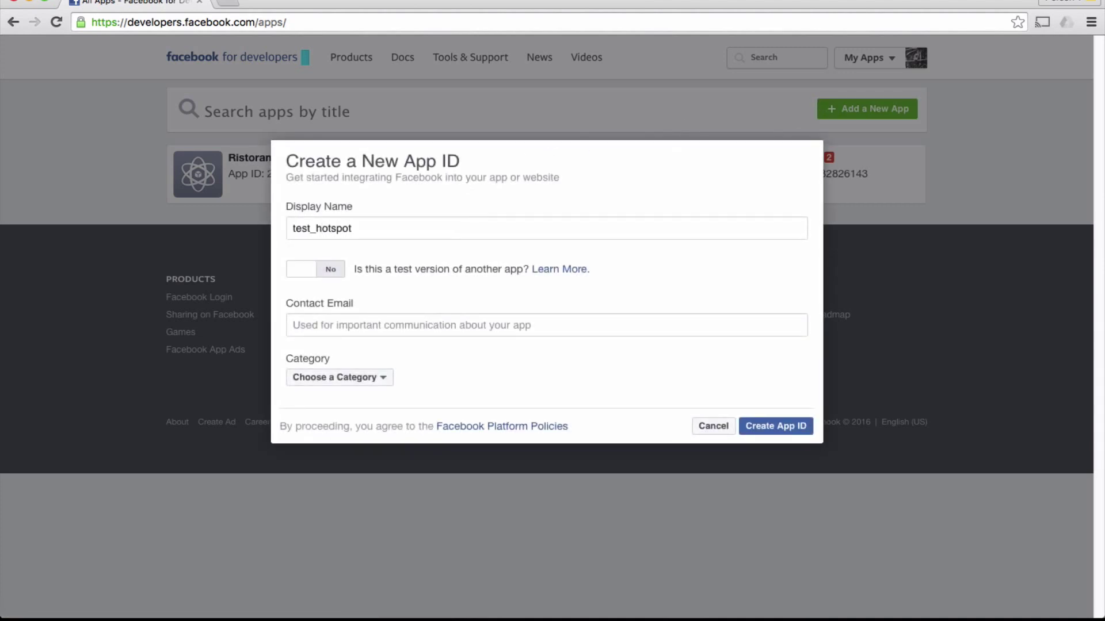
left_click(365, 323)
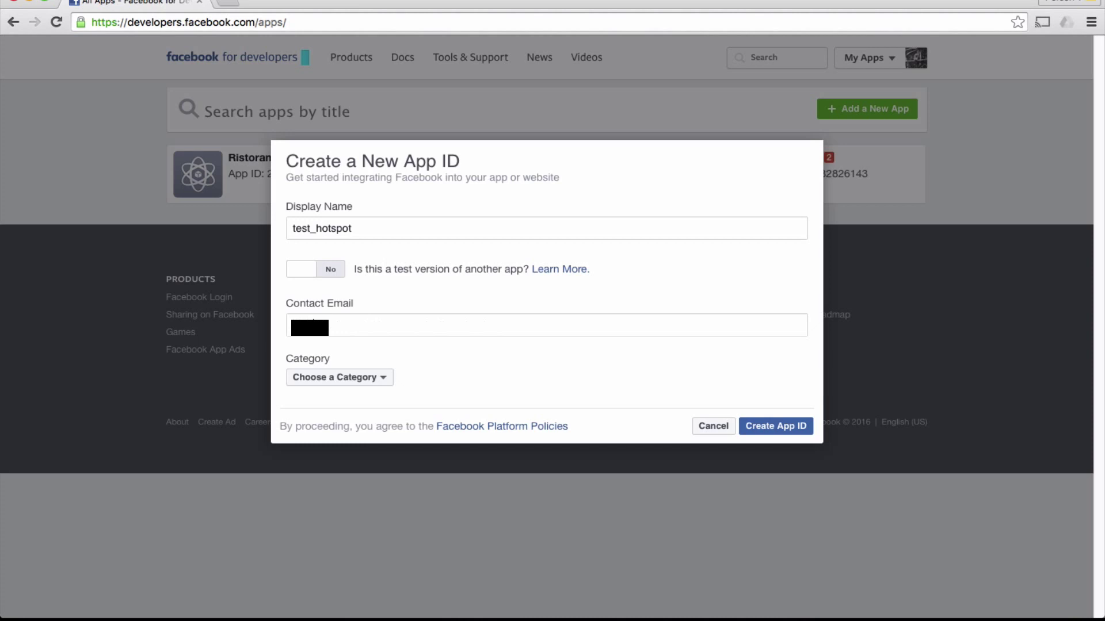
left_click(351, 379)
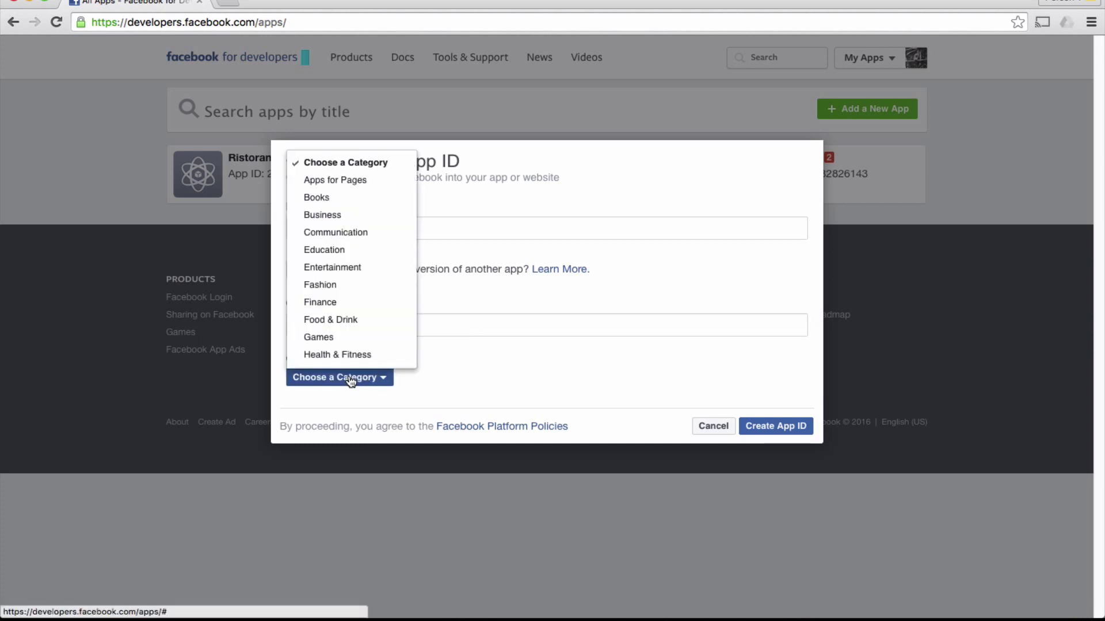
left_click(351, 379)
left_click(351, 379)
left_click(352, 216)
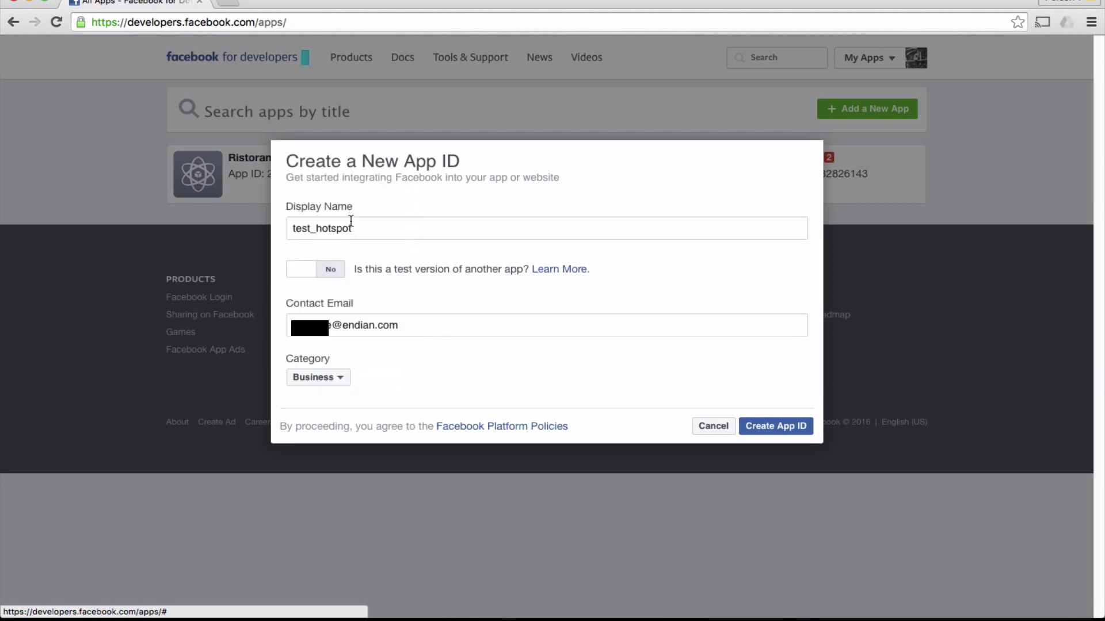
Create the app ID, selecting all seven waterfall photos in the security check and submitting
left_click(753, 432)
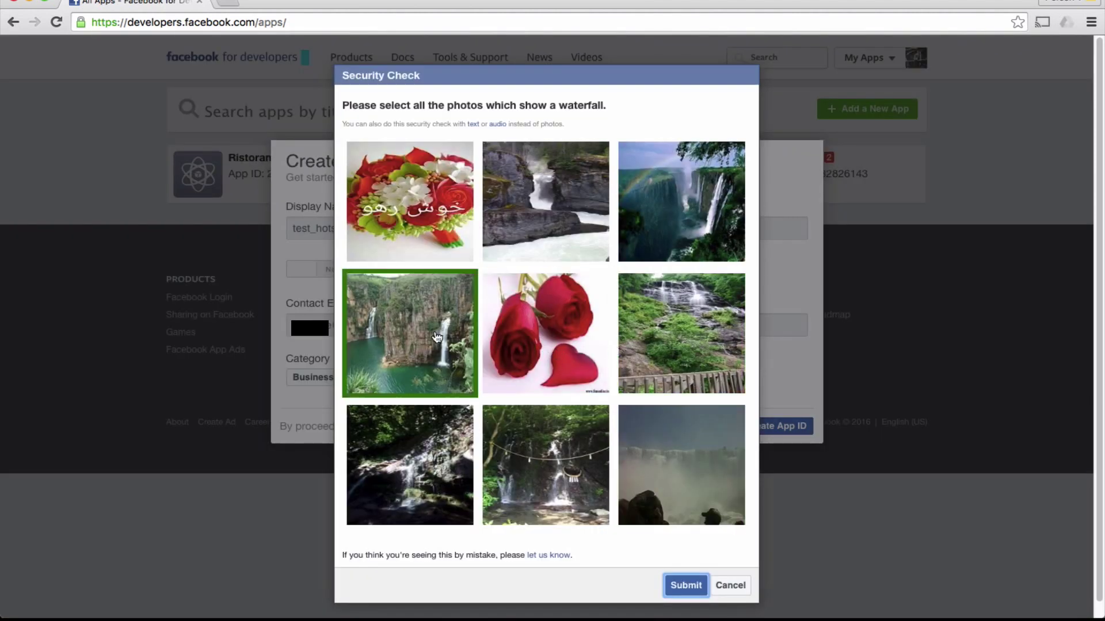
left_click(437, 336)
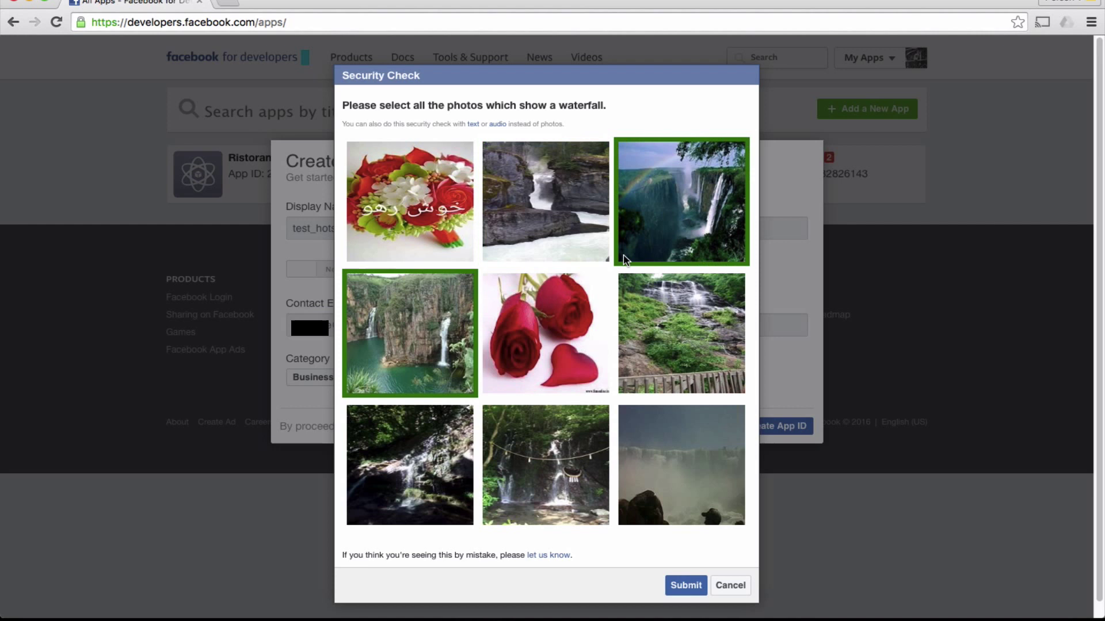
left_click(645, 246)
left_click(592, 231)
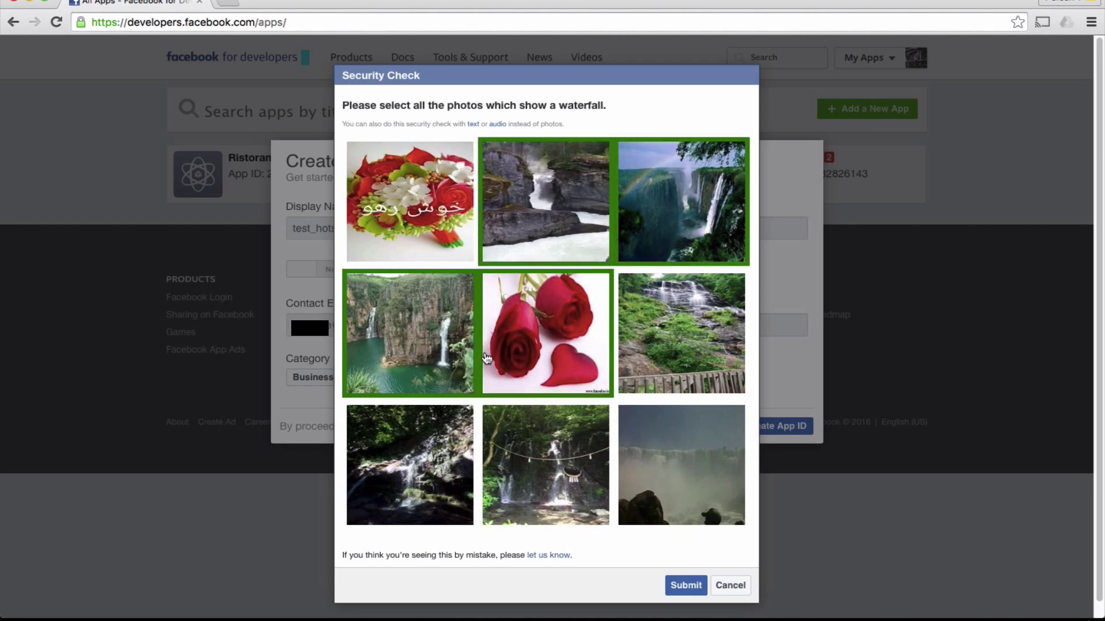
left_click(435, 441)
left_click(512, 457)
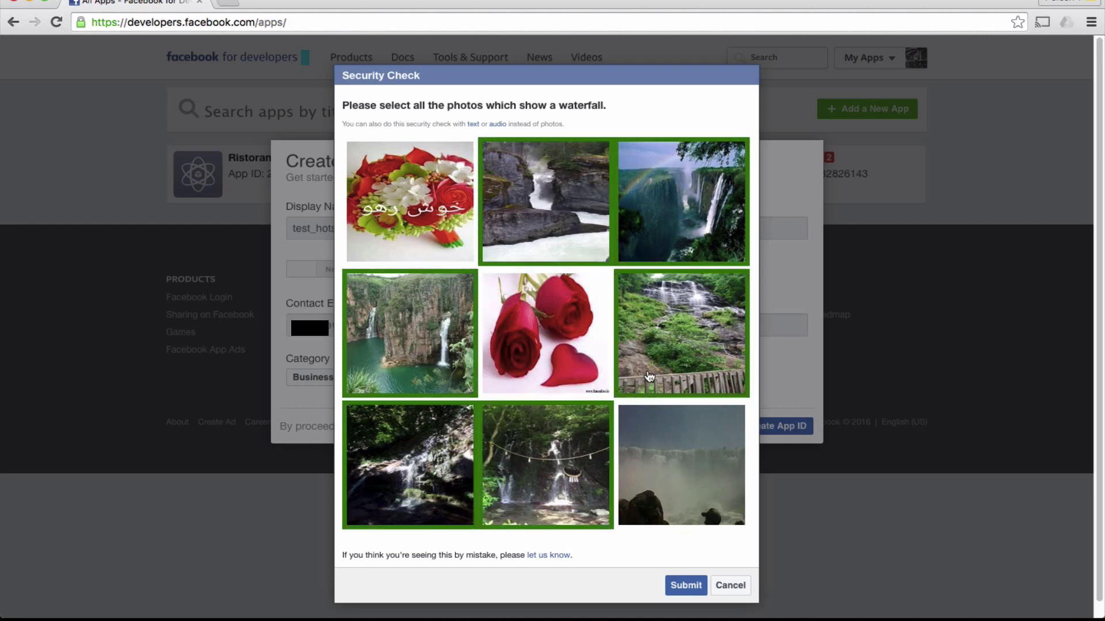
left_click(649, 378)
left_click(672, 451)
left_click(686, 585)
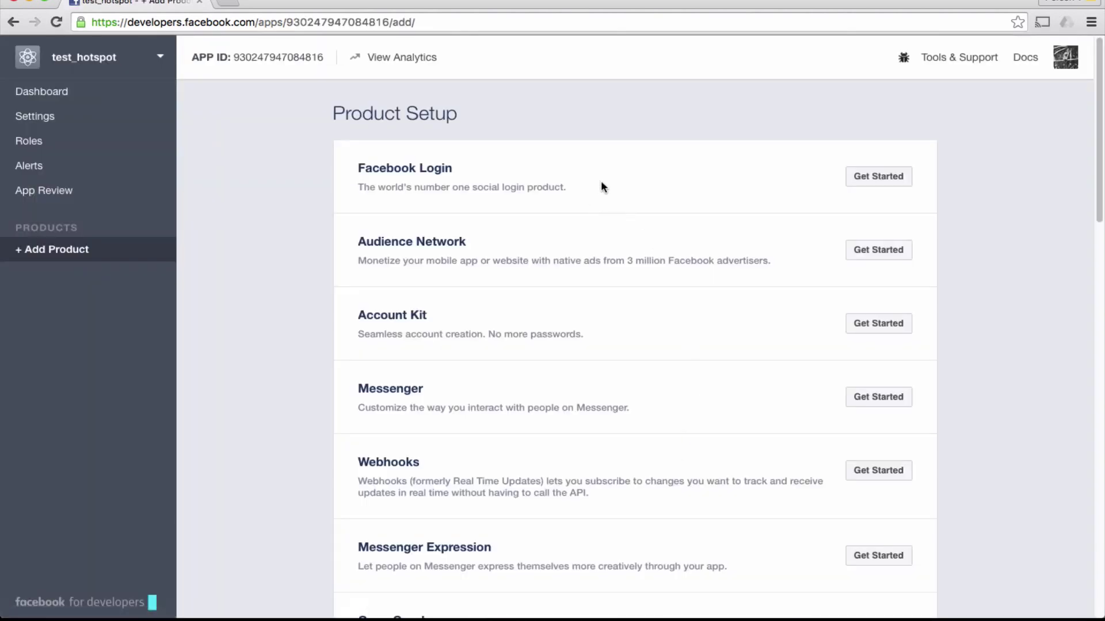
Add hotspot.endian.com as an app domain in the Basic settings
left_click(35, 116)
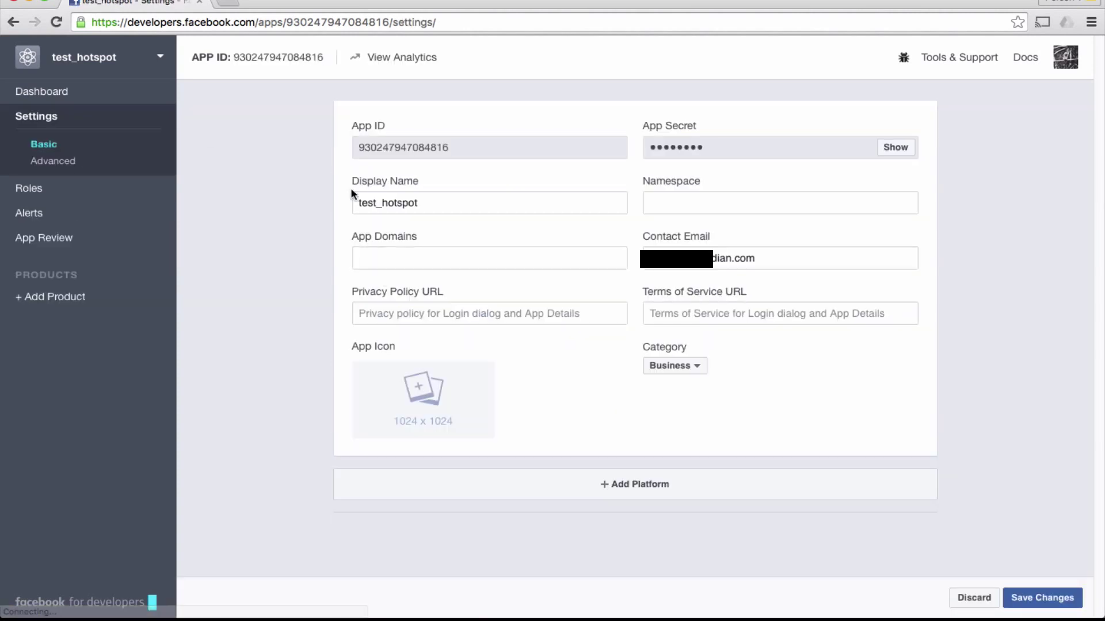
left_click(397, 254)
type("hotspo")
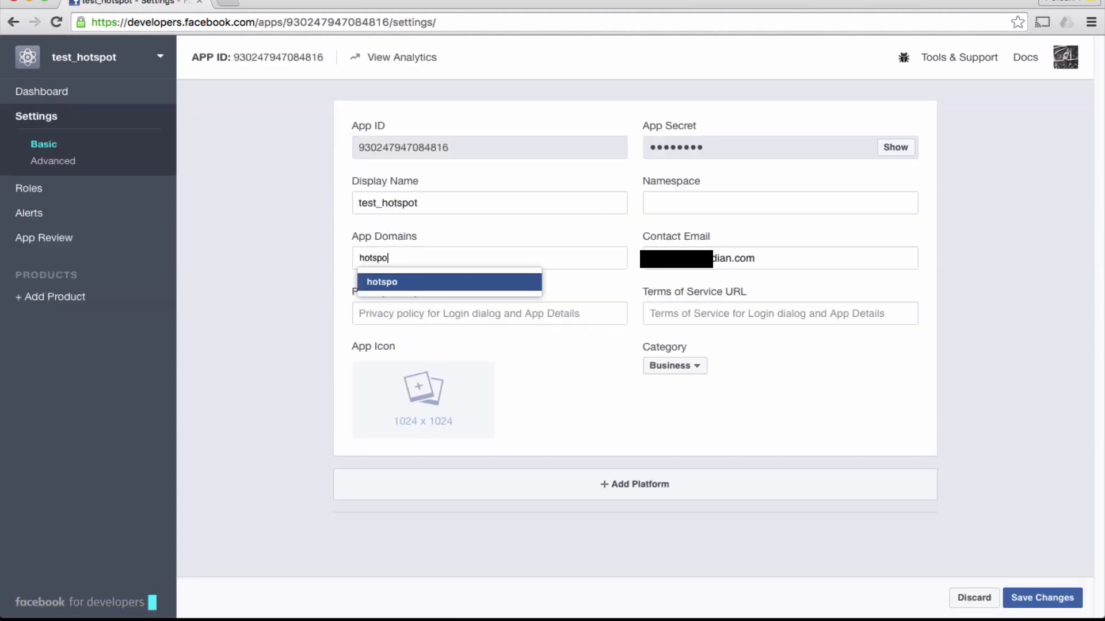
type("t.endian.com")
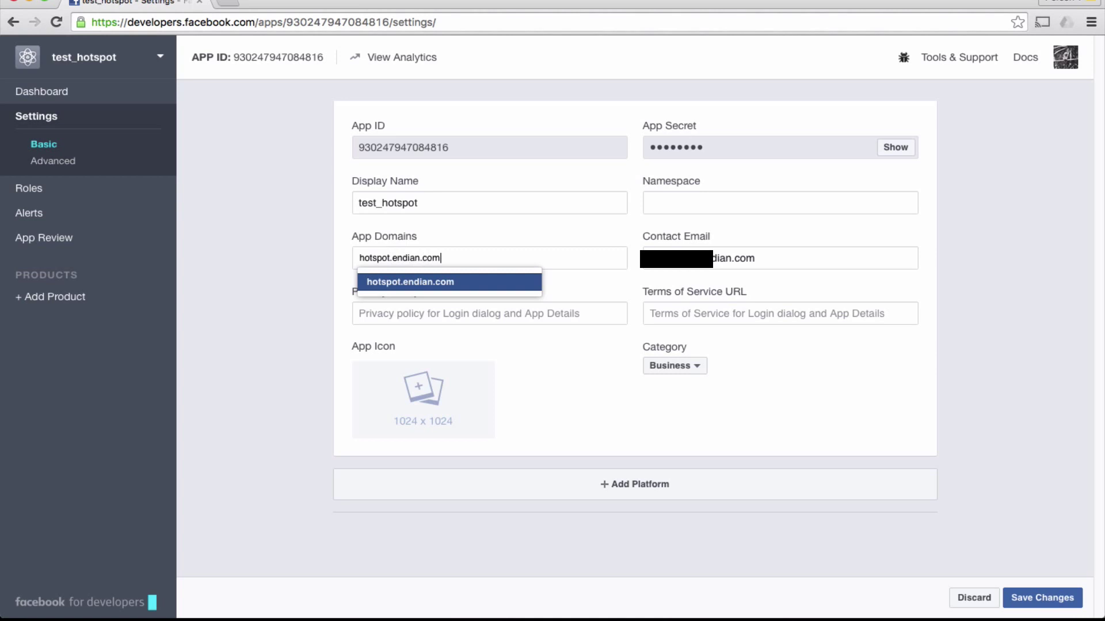
key("Return")
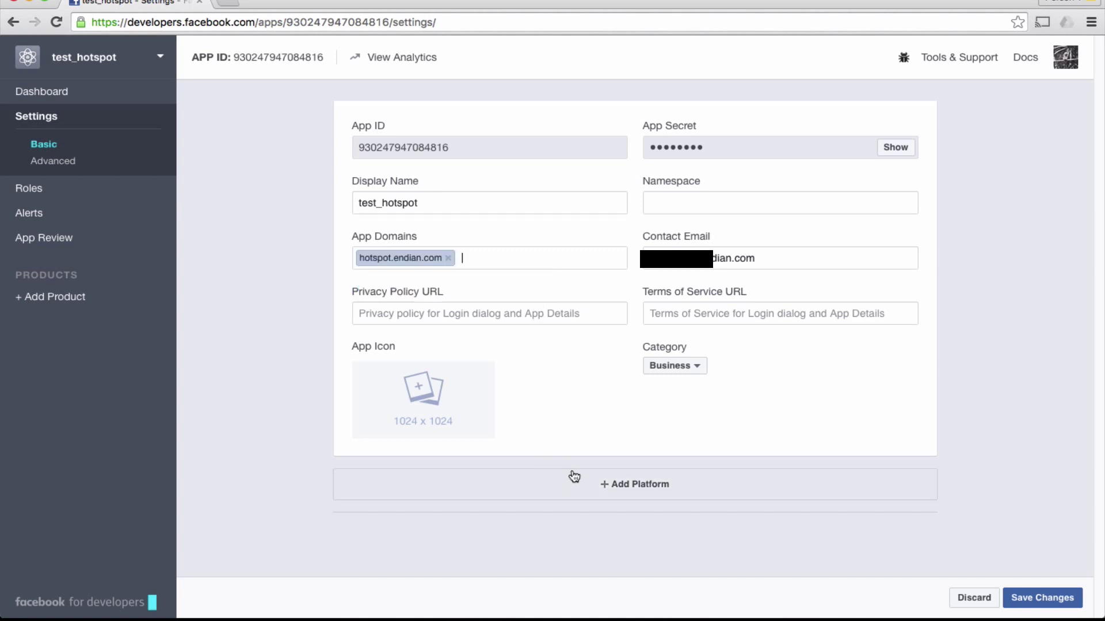
Add a Website platform with site URL hotspot.endian.com and save the changes
left_click(593, 484)
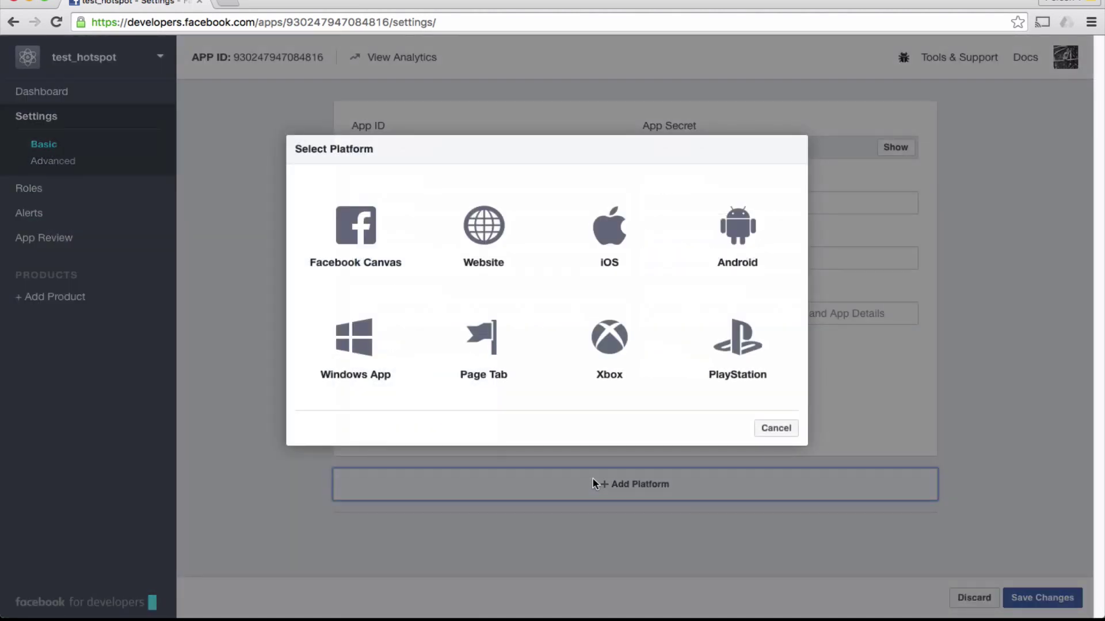
left_click(499, 255)
scroll(499, 246, "down", 1)
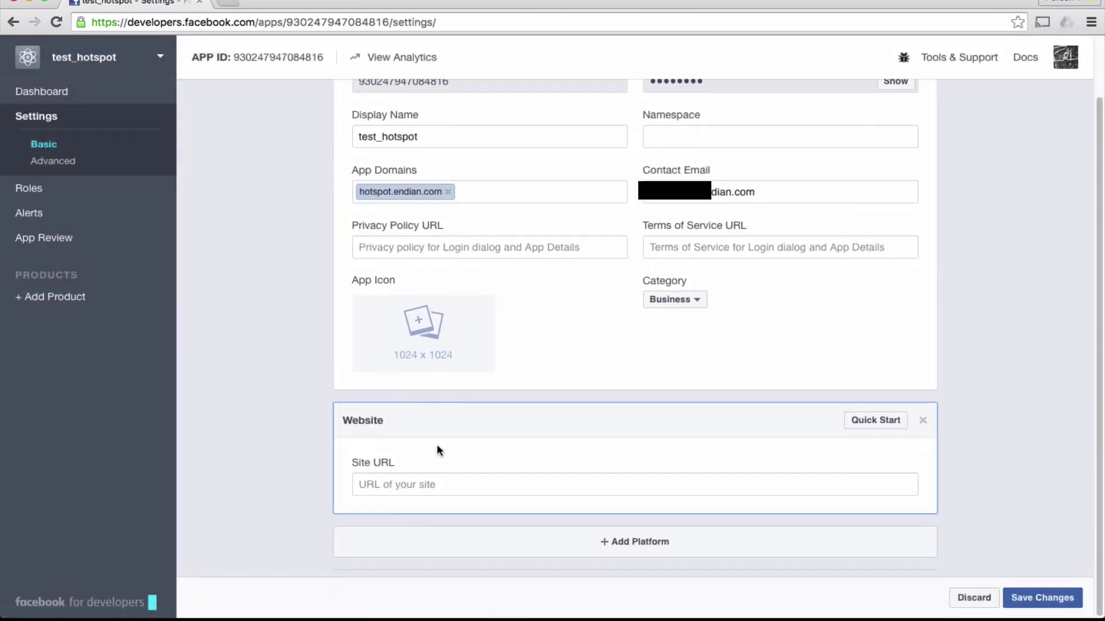
left_click(429, 481)
type("hotspot.endian.com")
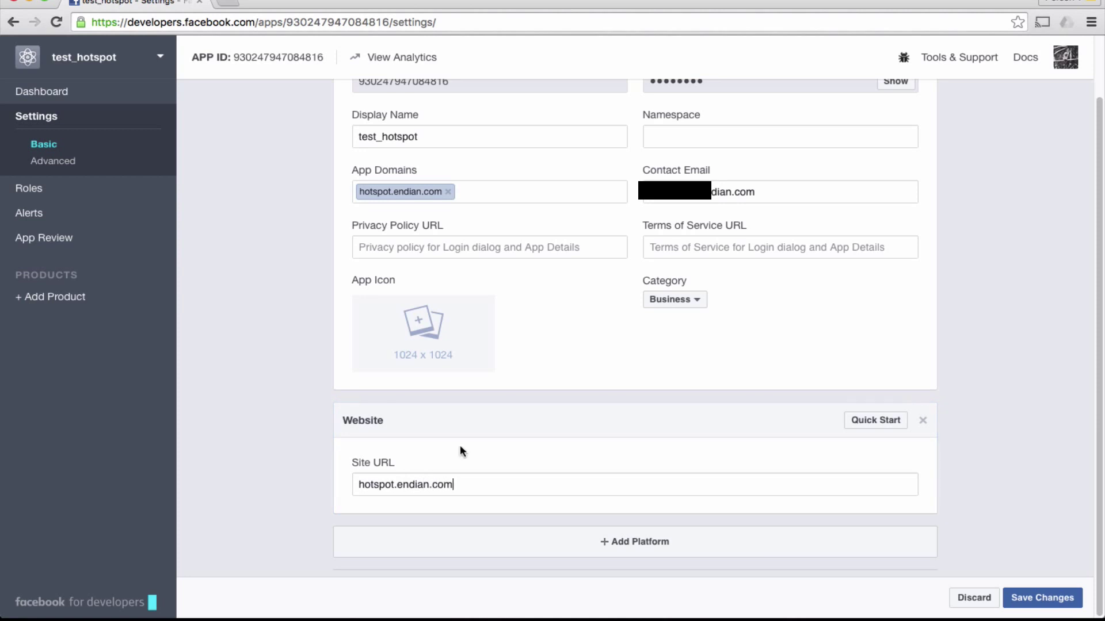
left_click(1041, 599)
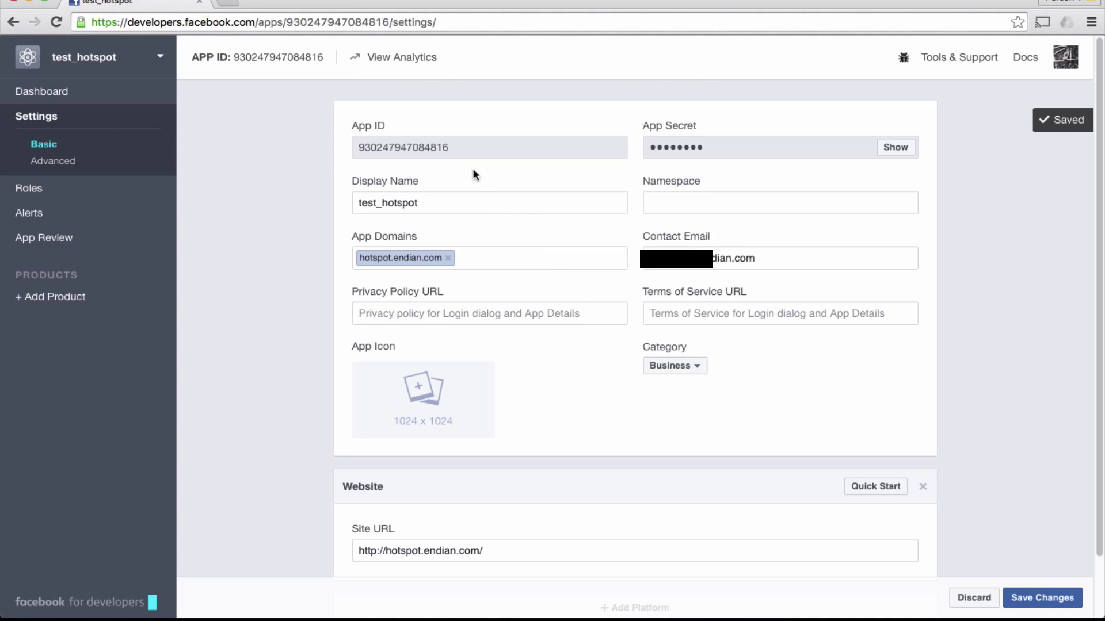
Copy the app's App ID to the clipboard
double_click(426, 148)
right_click(426, 151)
left_click(451, 178)
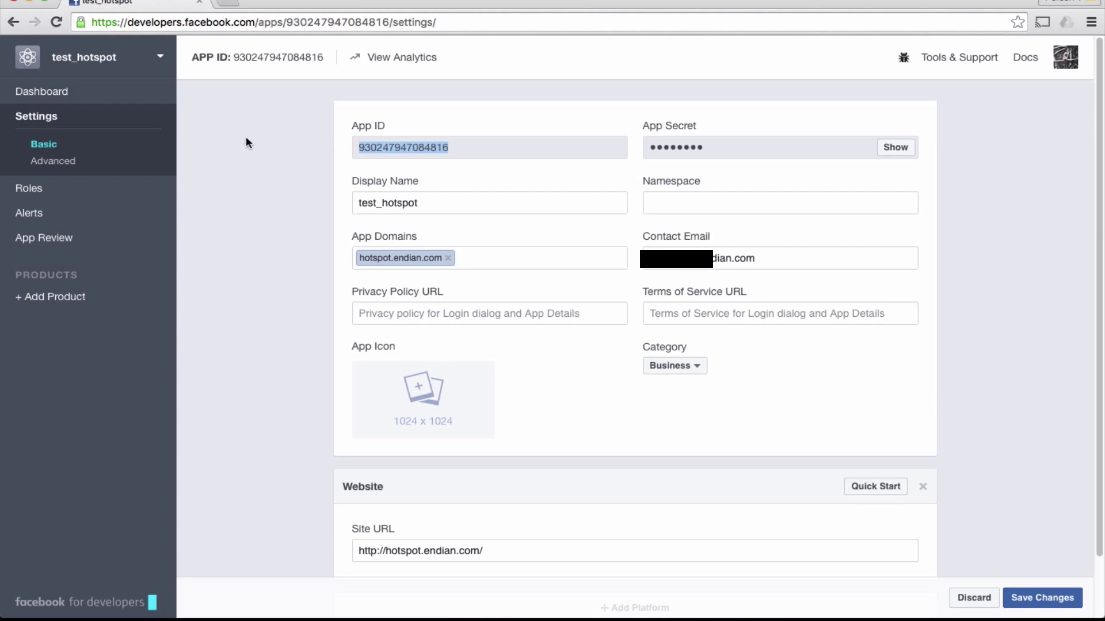
Go from the Endian dashboard to the hotspot administration's System Settings
left_click(282, 1)
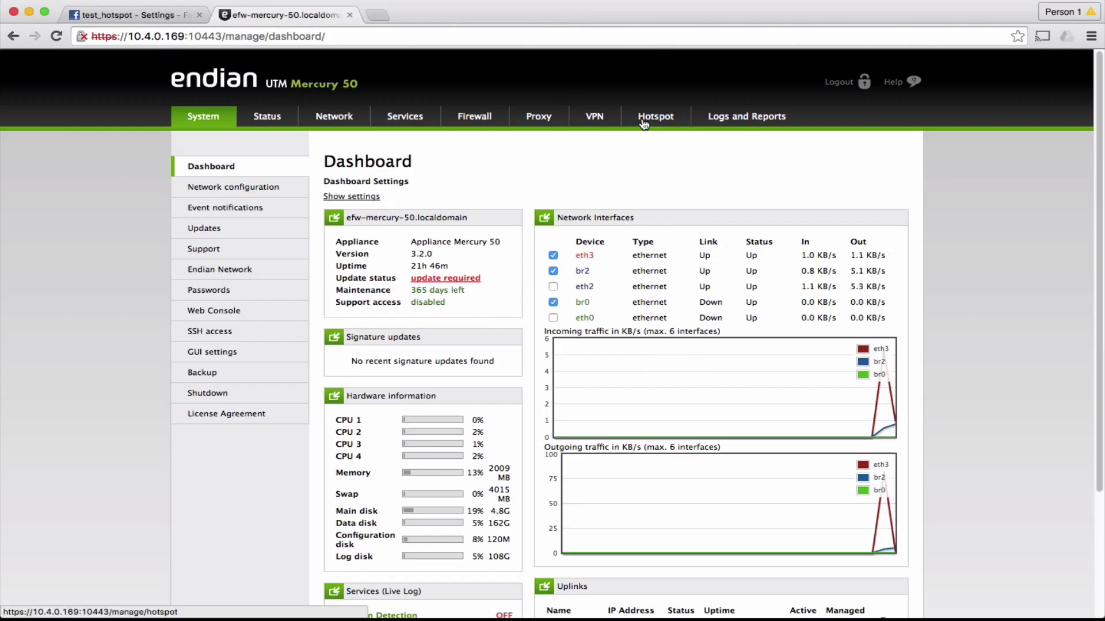
left_click(641, 110)
left_click(259, 187)
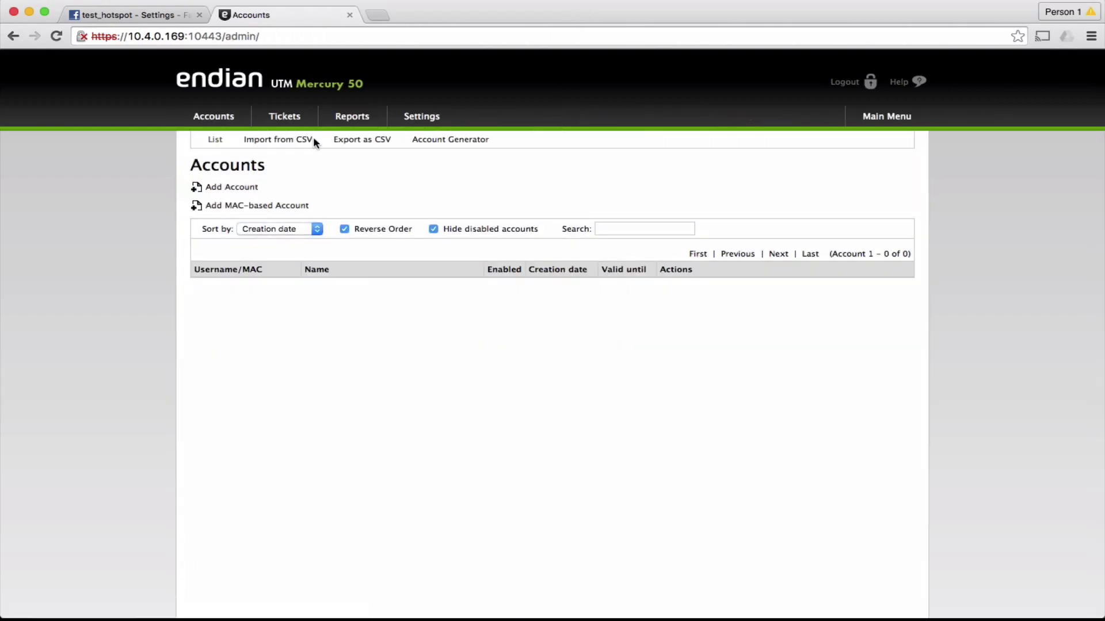
left_click(409, 117)
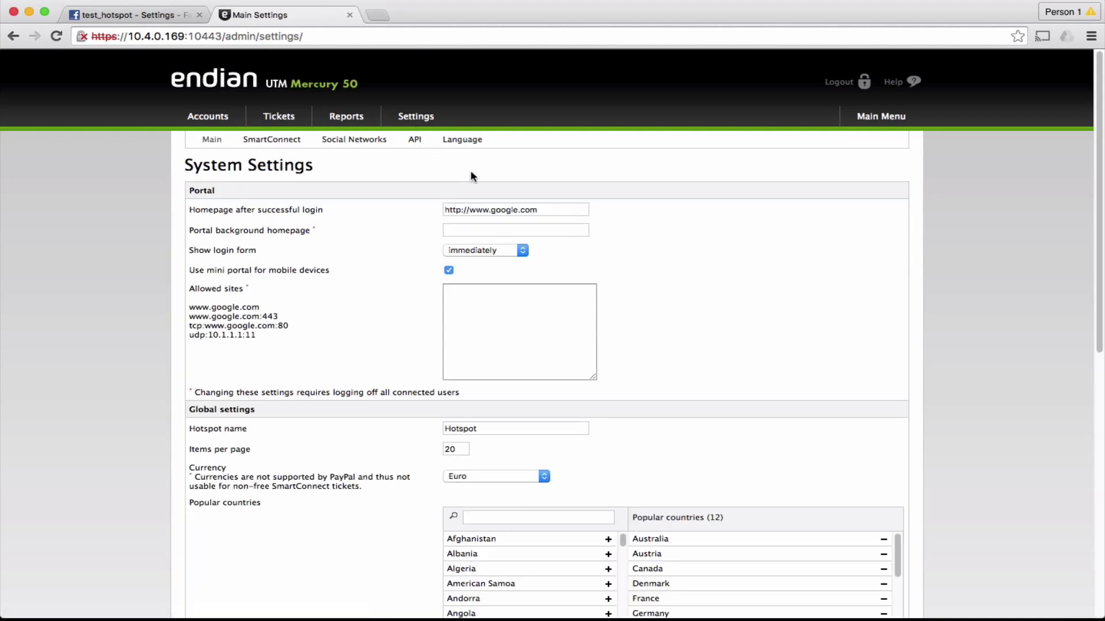
scroll(552, 193, "down", 3)
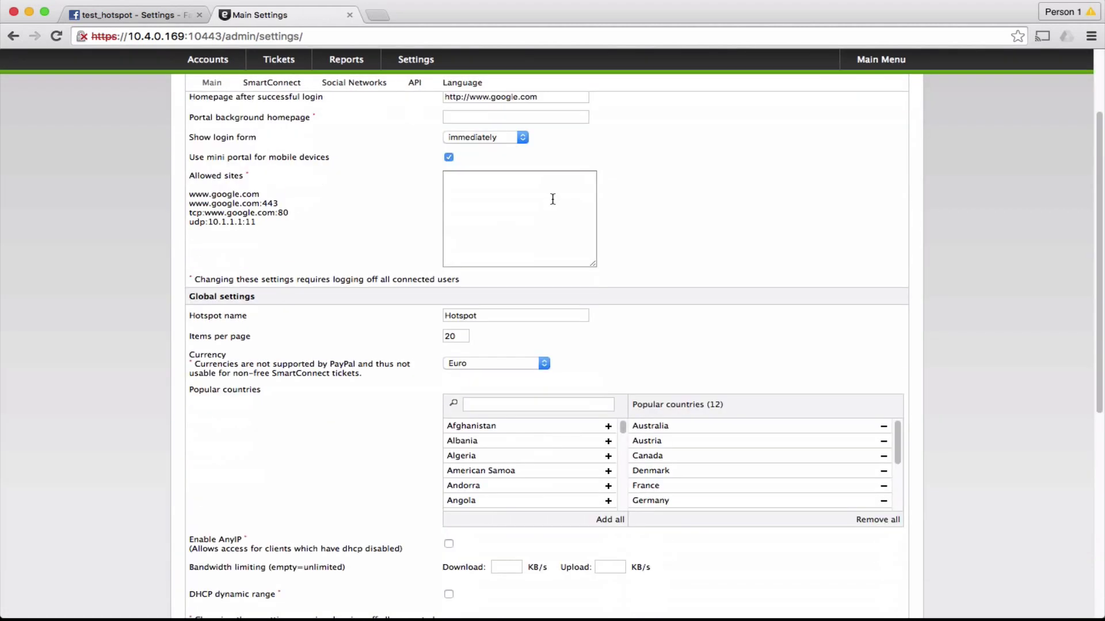
scroll(551, 199, "down", 5)
scroll(547, 205, "up", 10)
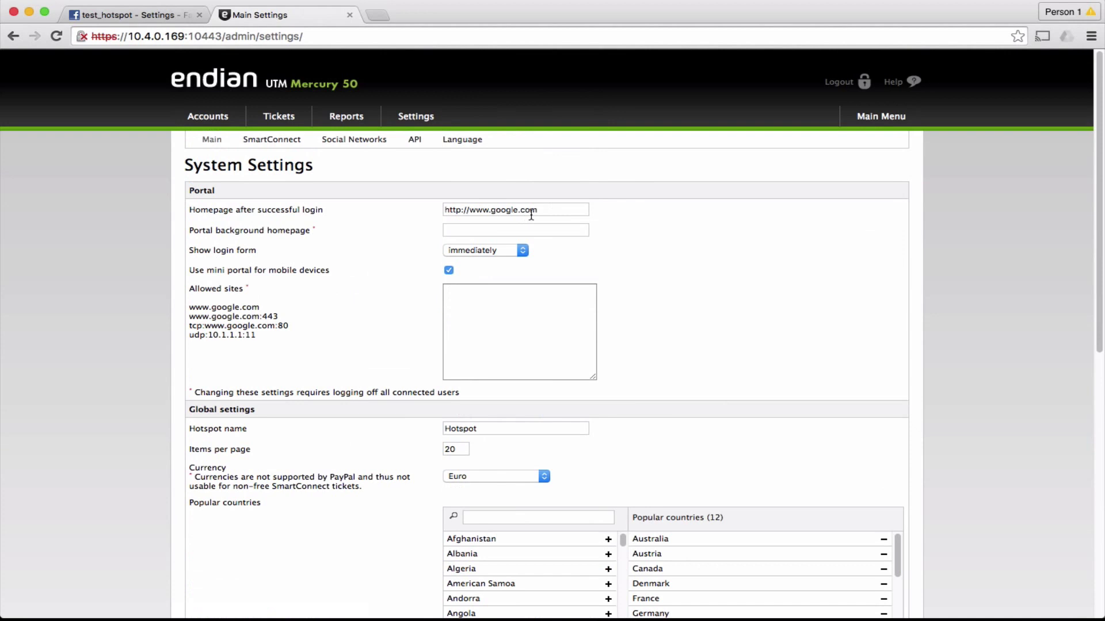
left_click(531, 212)
left_click_drag(535, 210, 429, 202)
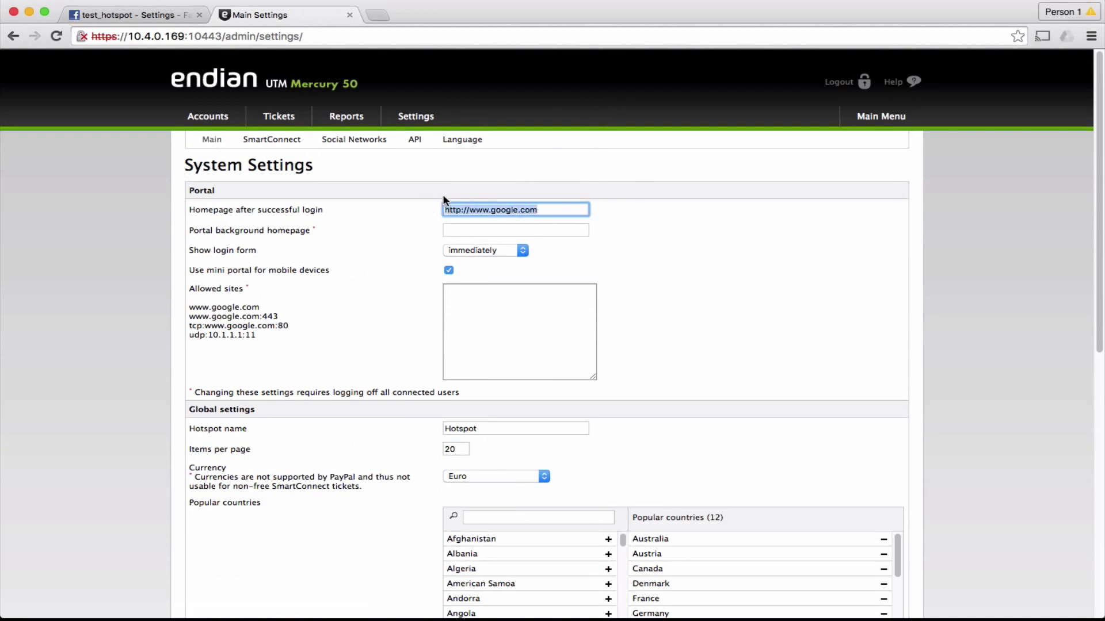
type("www.endian.com")
left_click(475, 229)
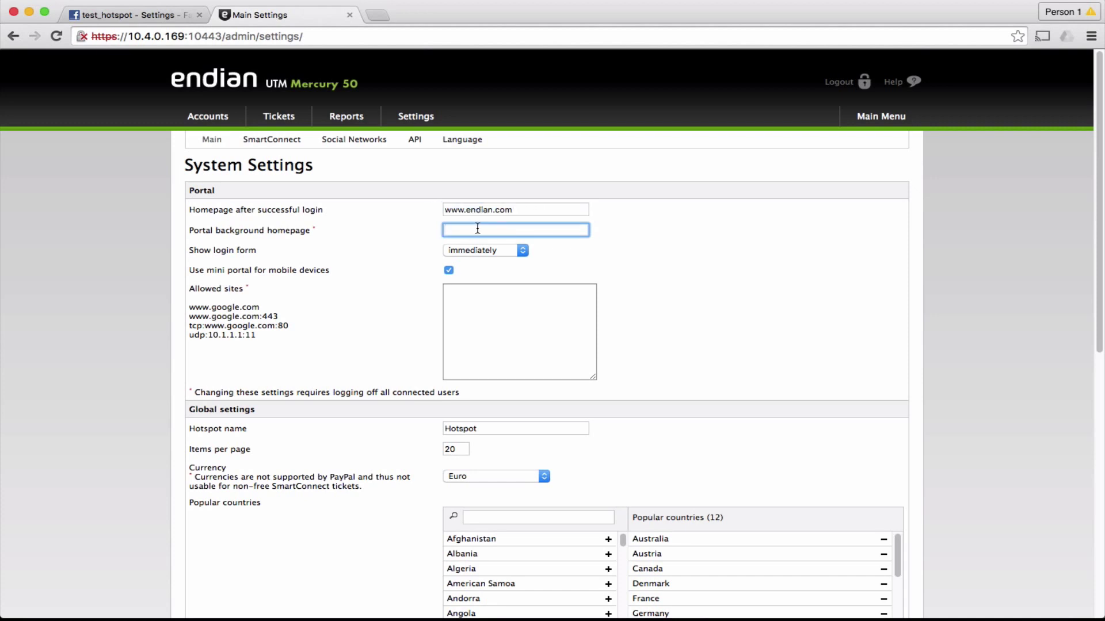
type("www.endian.com")
scroll(347, 588, "down", 10)
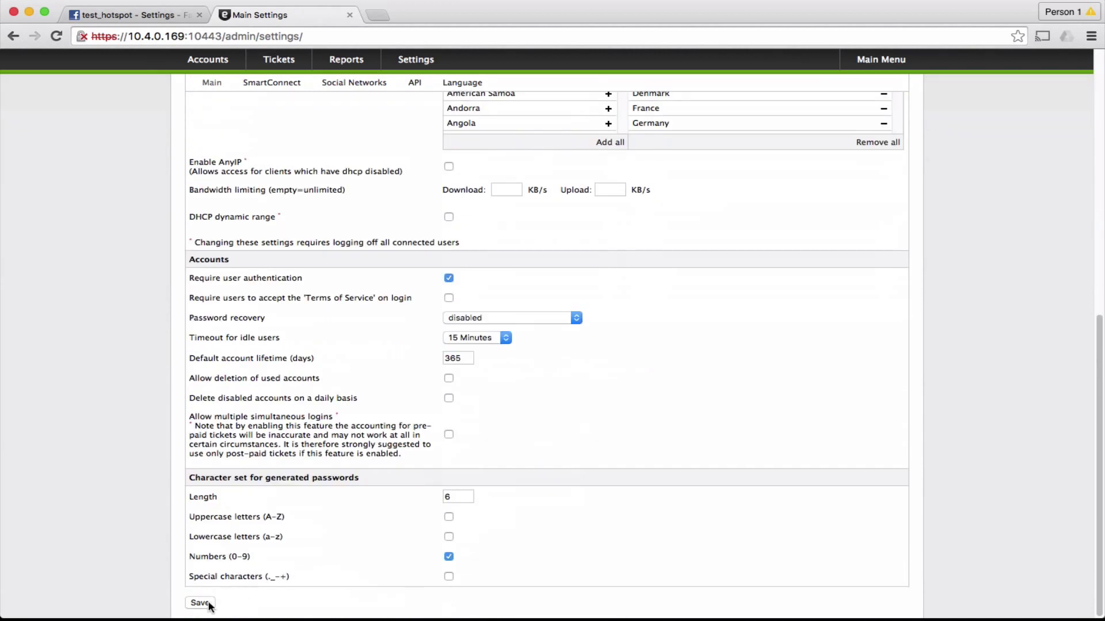
left_click(200, 603)
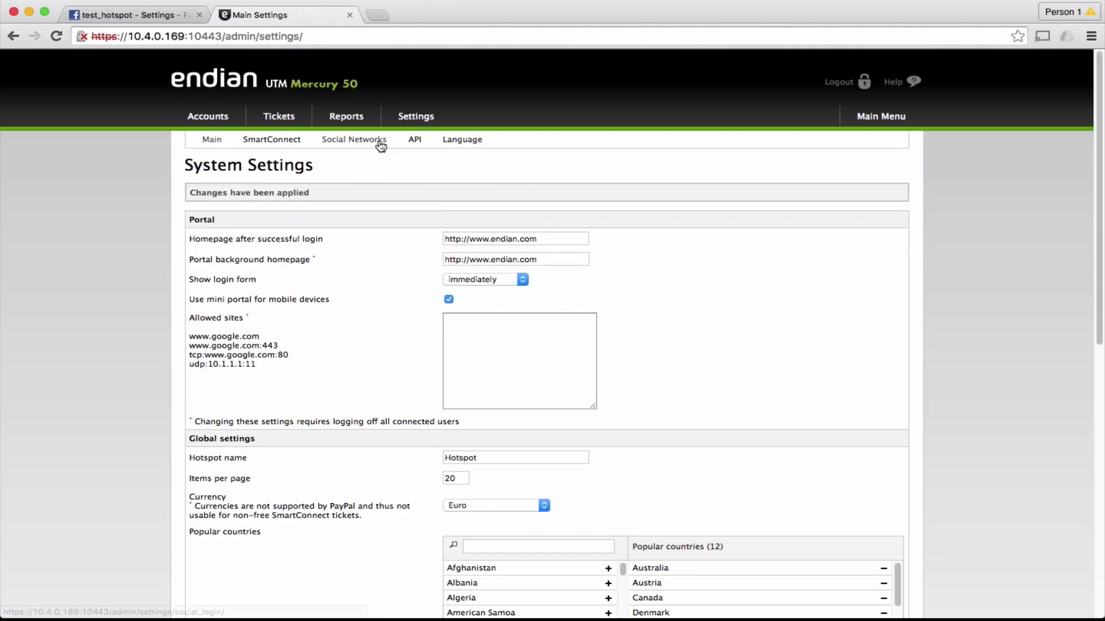
Turn on the social lockscreen with skipping allowed, no automatic unlock and the starter button theme
left_click(380, 142)
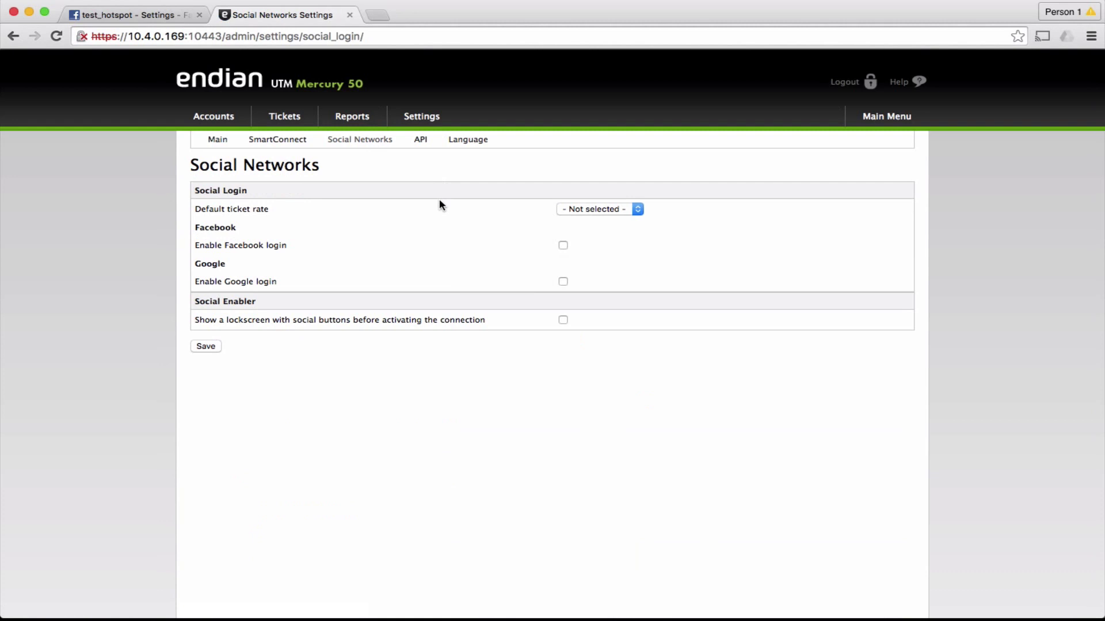
left_click(563, 320)
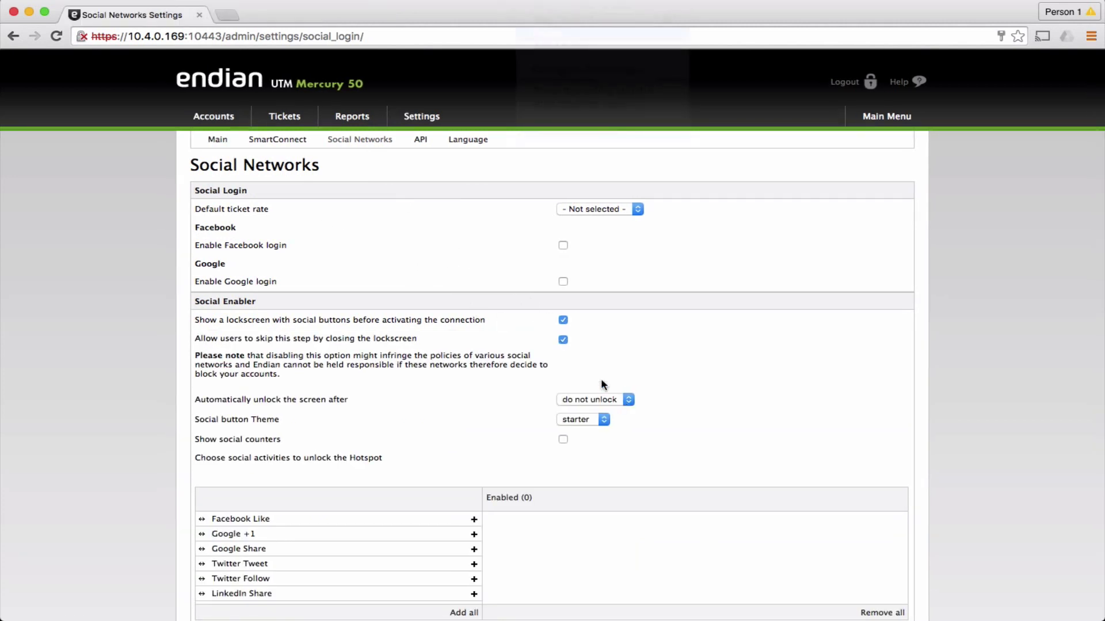
left_click(563, 340)
left_click(563, 340)
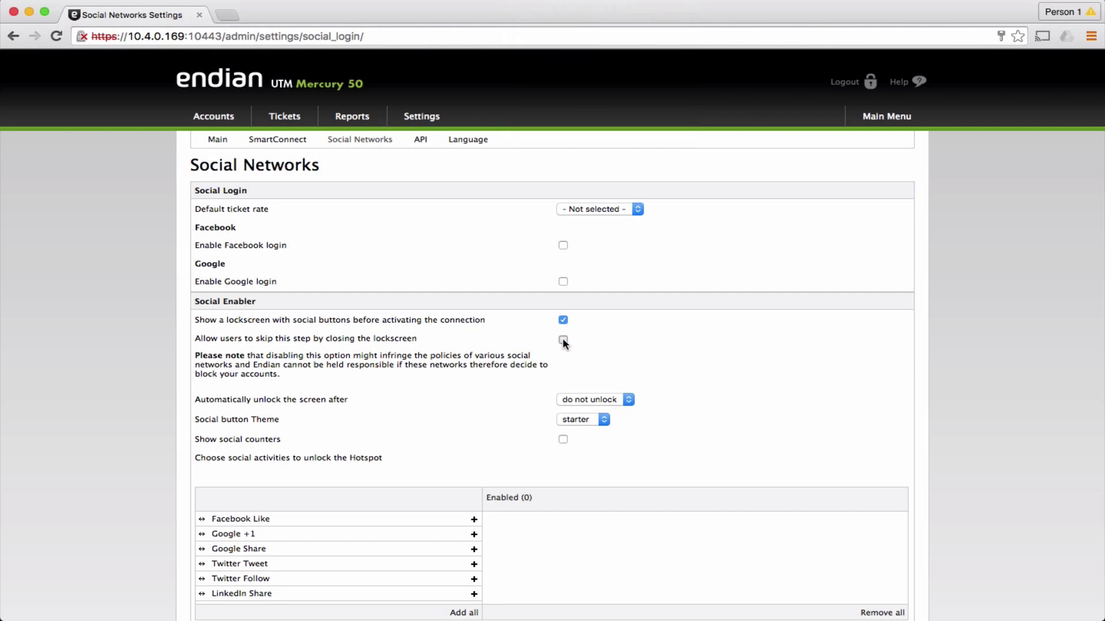
left_click(626, 402)
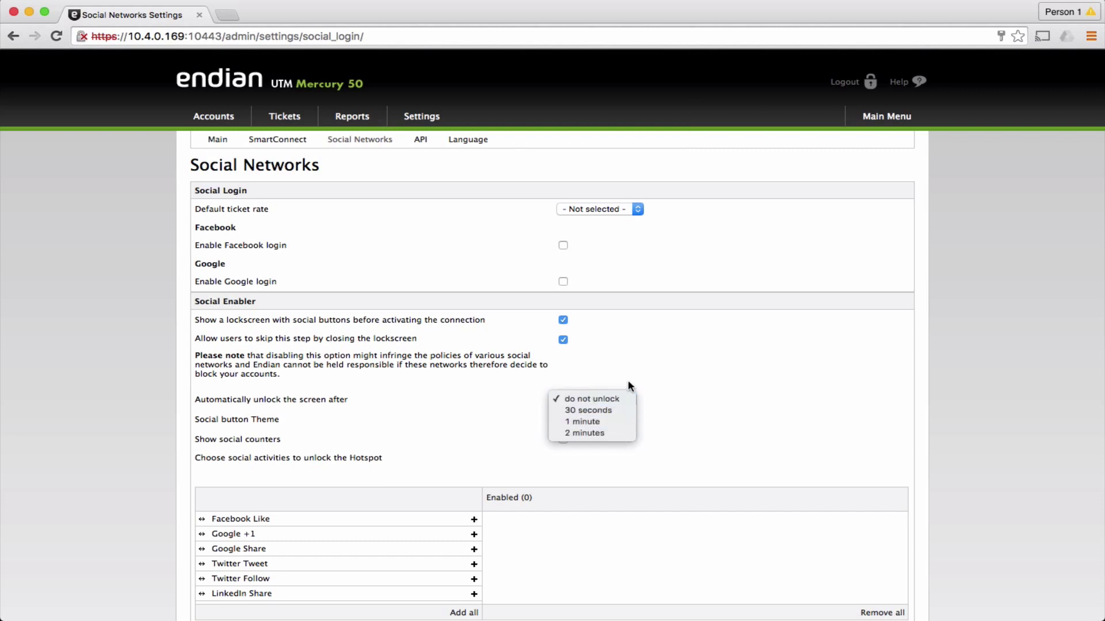
left_click(627, 399)
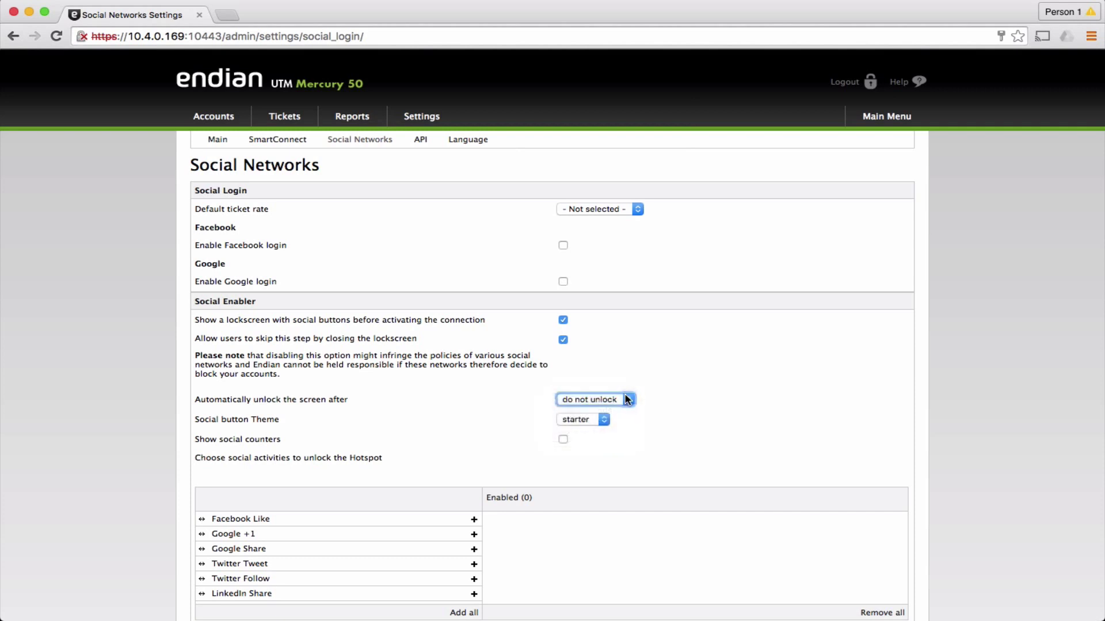
left_click(605, 425)
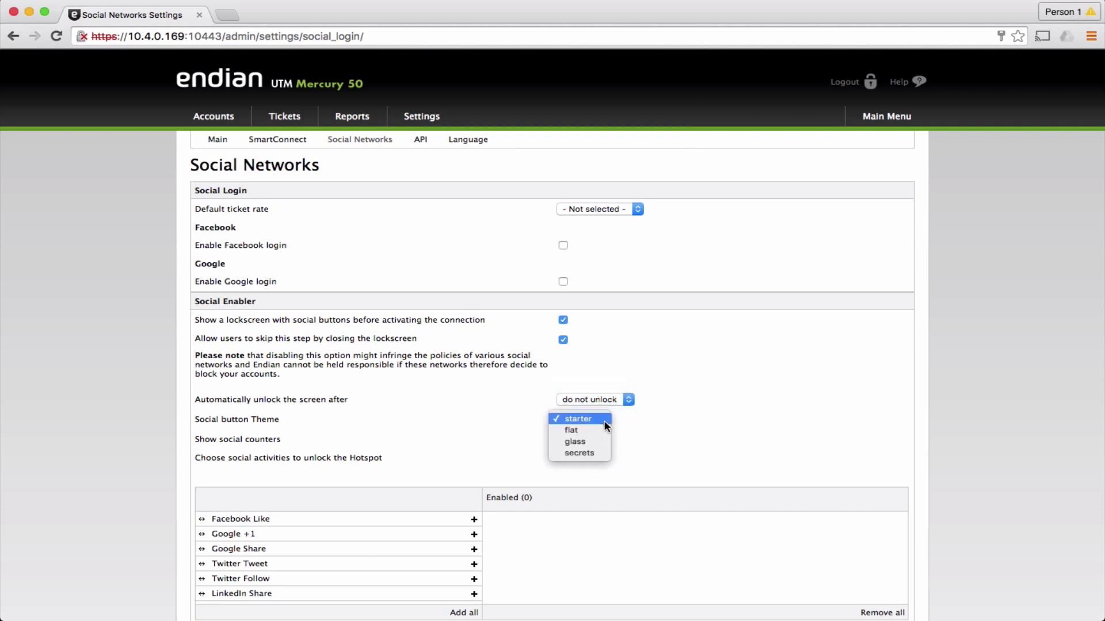
left_click(603, 418)
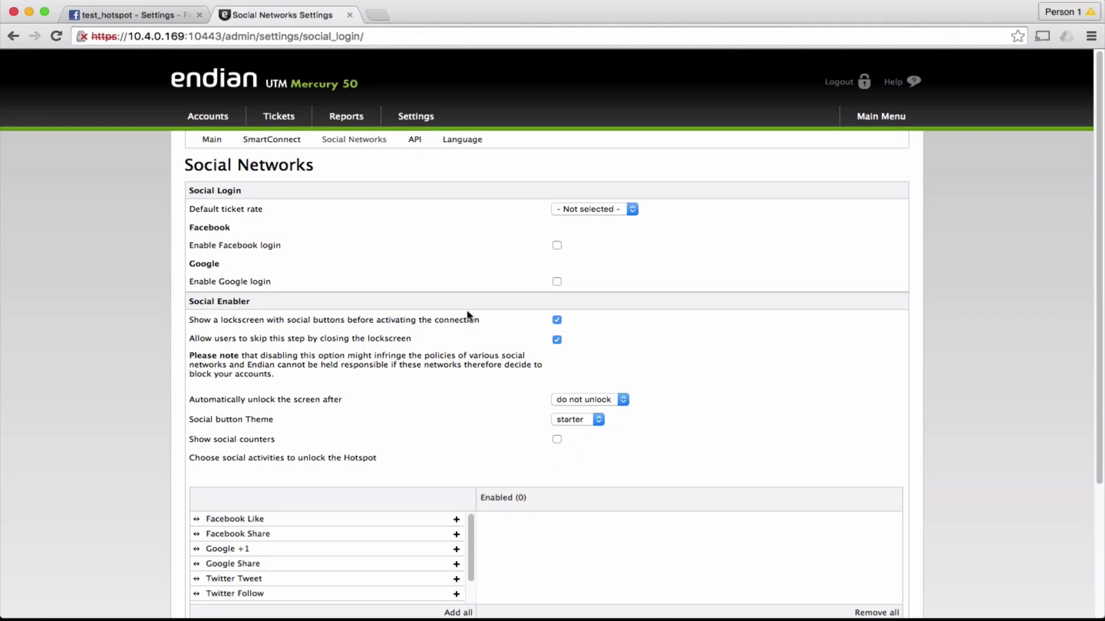
Enable Facebook Like and Facebook Share as unlock activities and expand the Facebook configuration
scroll(518, 315, "down", 3)
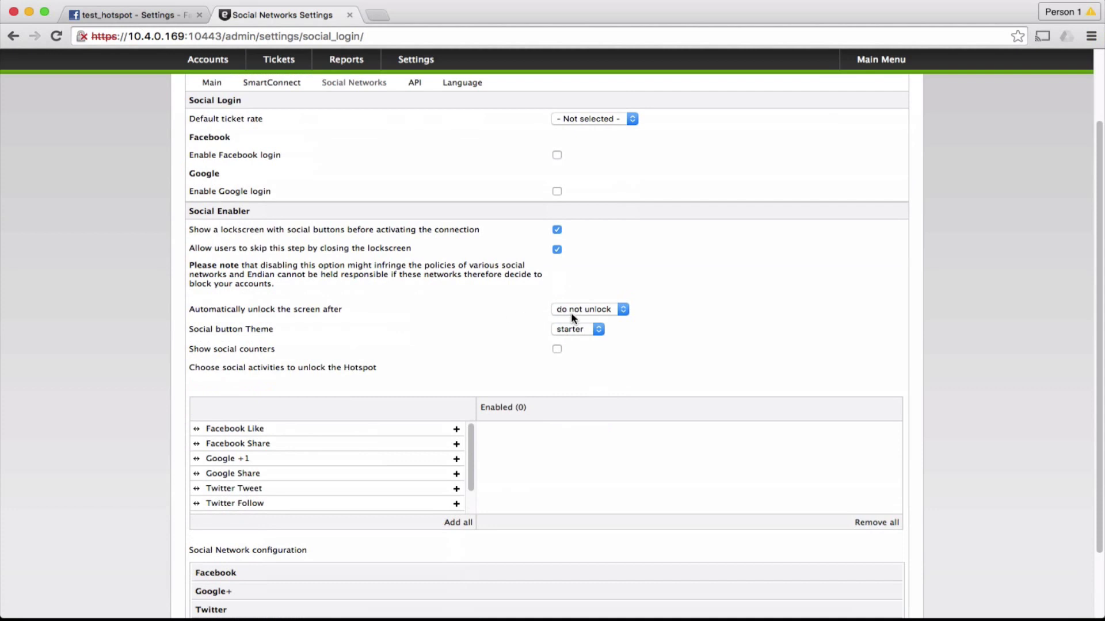
scroll(530, 288, "down", 1)
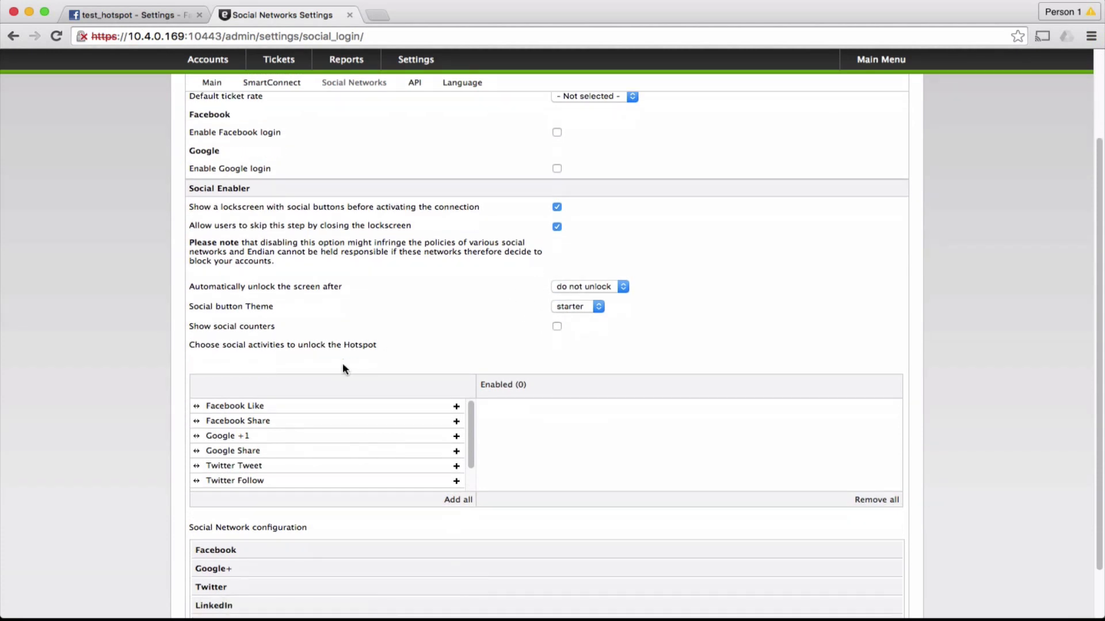
double_click(264, 407)
double_click(267, 407)
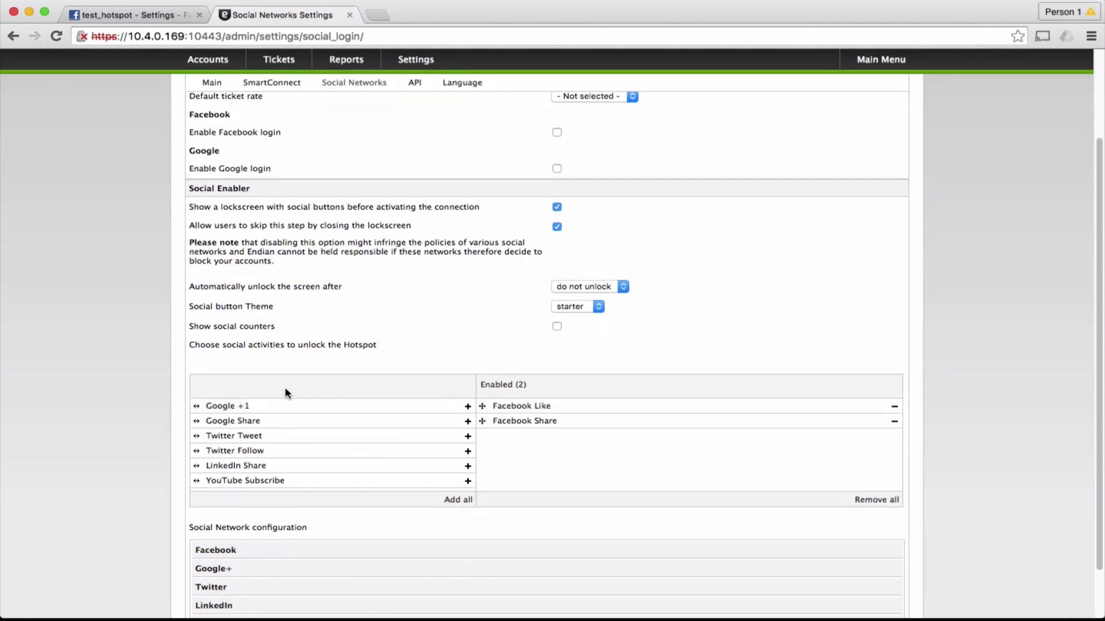
scroll(288, 388, "down", 3)
left_click(239, 488)
scroll(247, 466, "down", 1)
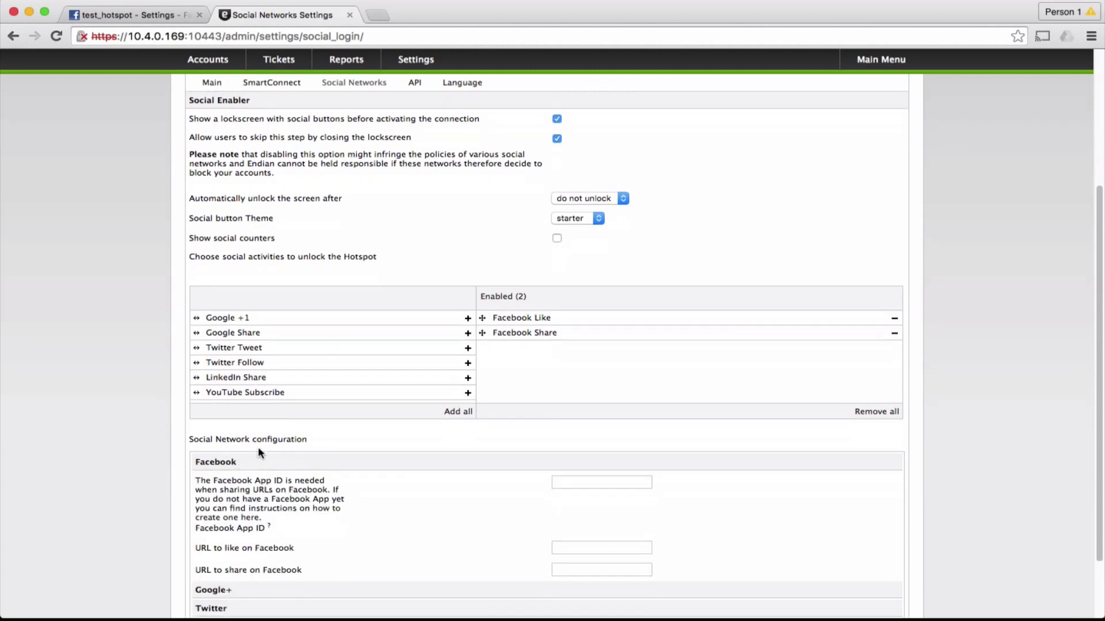
scroll(258, 449, "down", 3)
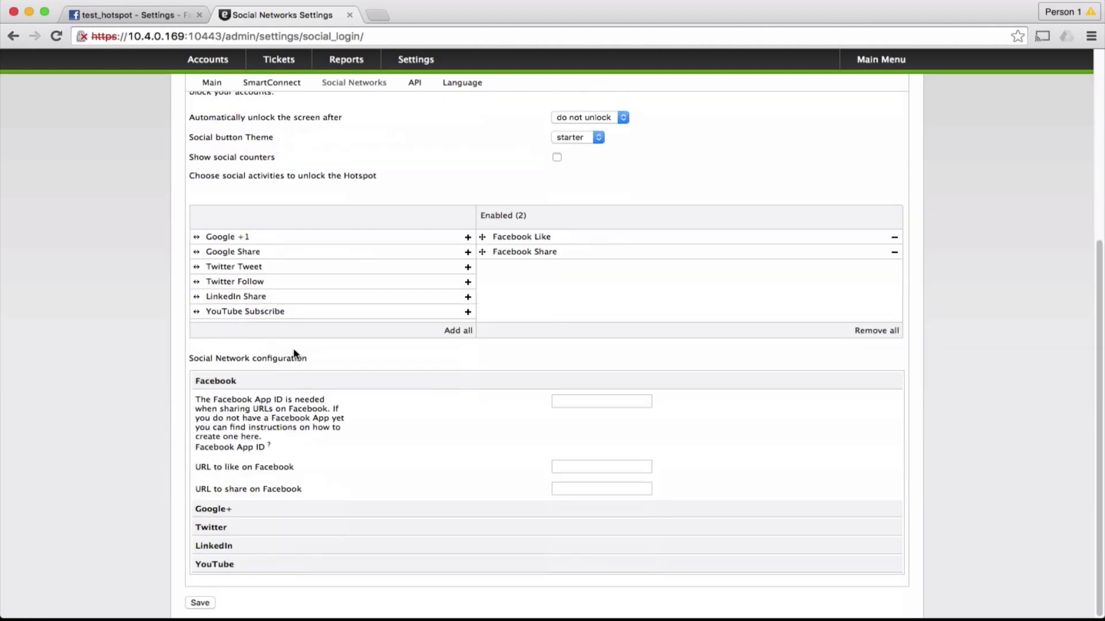
Copy test_hotspot's App ID from its Basic settings and return to the Social Networks tab
left_click(131, 16)
scroll(367, 184, "up", 5)
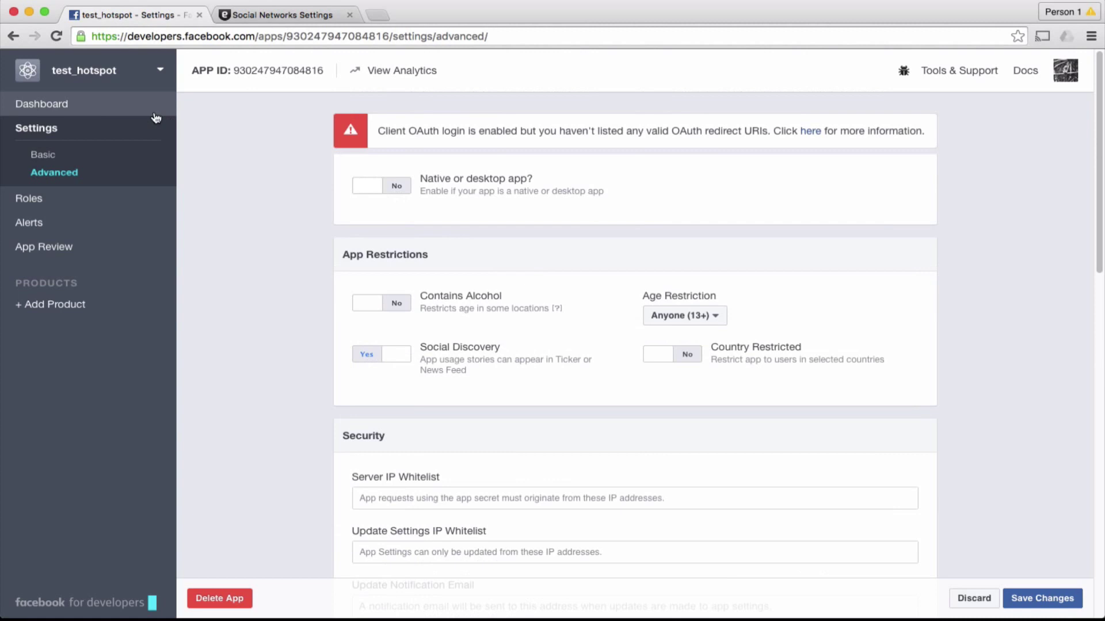
left_click(44, 155)
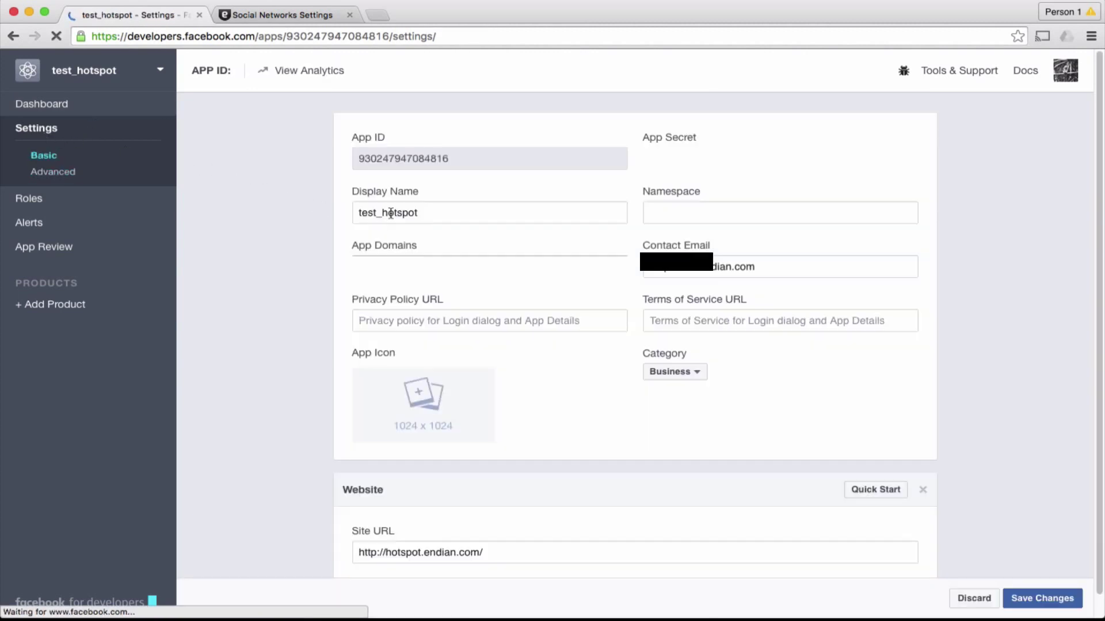
double_click(405, 159)
right_click(404, 162)
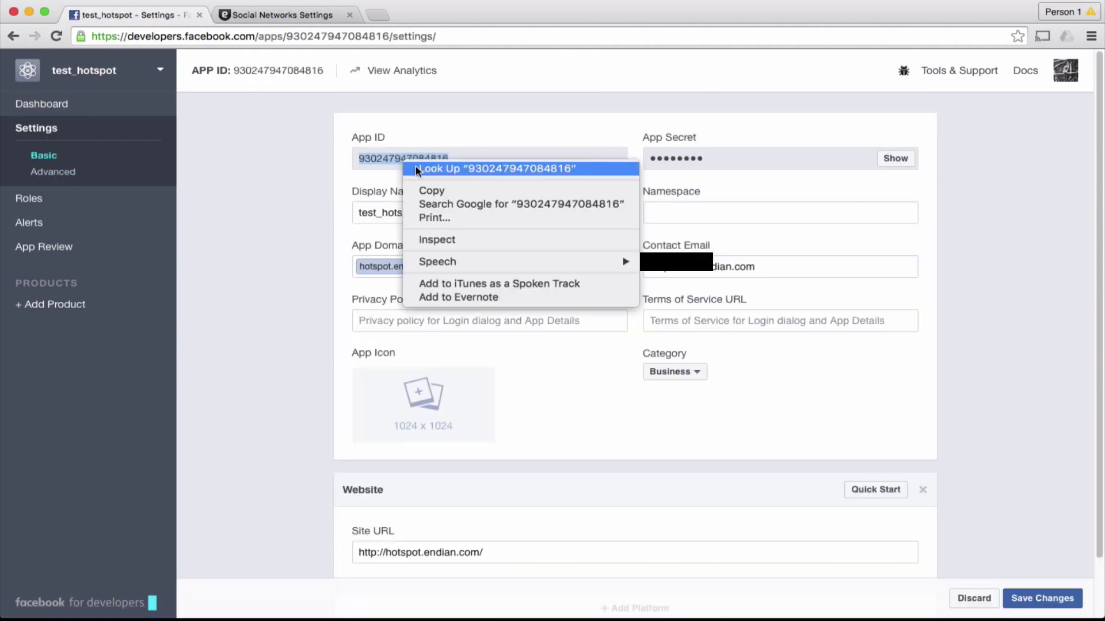
left_click(430, 185)
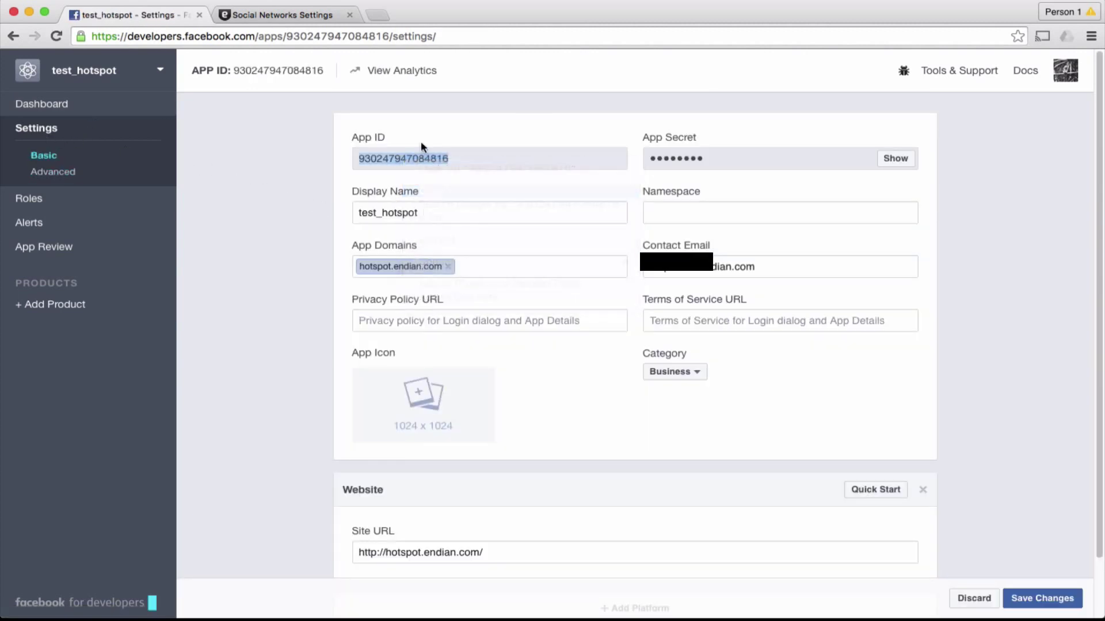
left_click(293, 15)
left_click(597, 403)
right_click(596, 402)
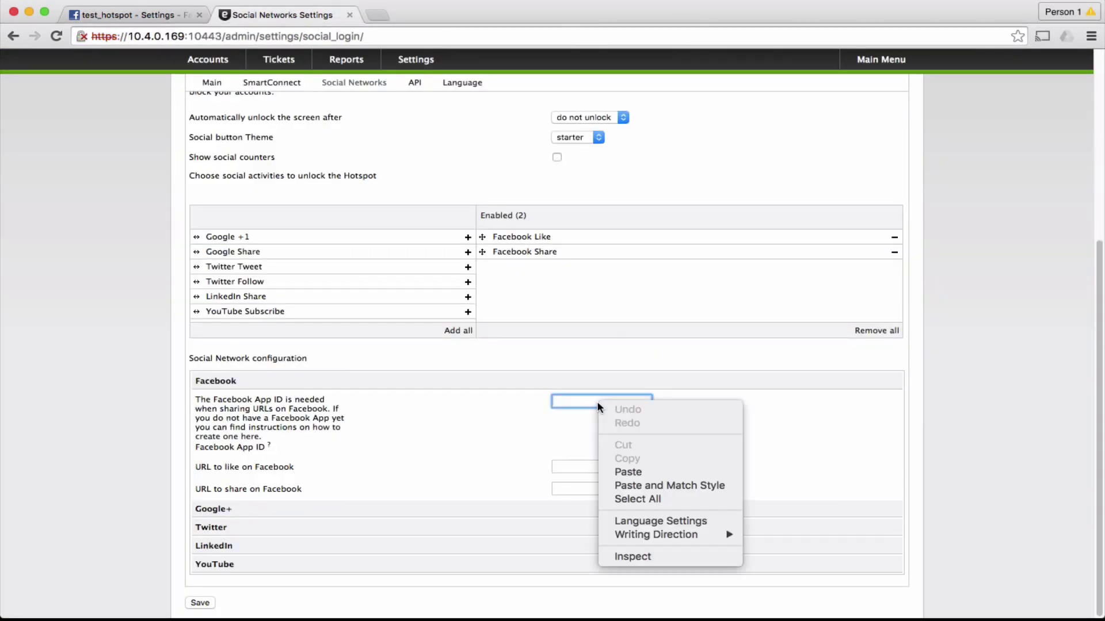
left_click(629, 468)
left_click(628, 462)
type("h")
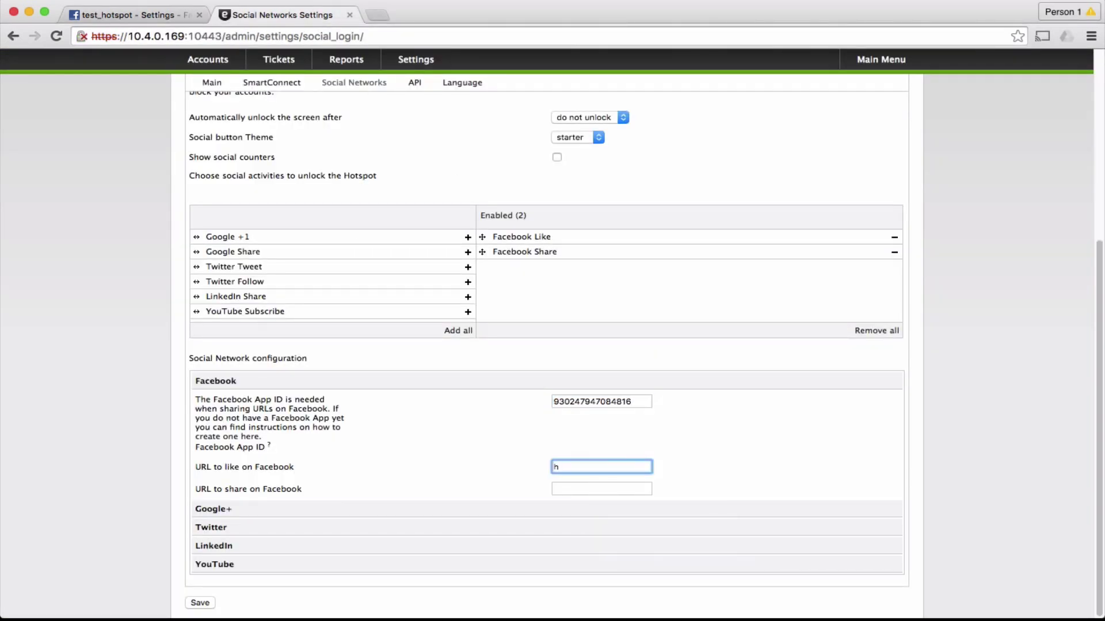
type("ttps://www.facebook.com/e")
type("ndianutm")
triple_click(624, 471)
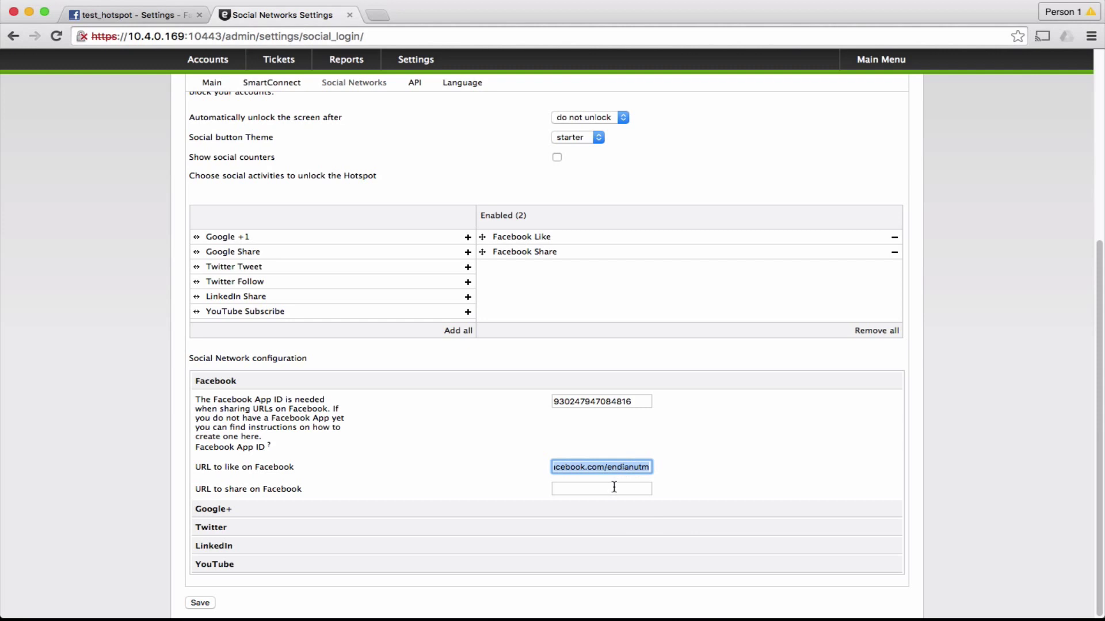
left_click(614, 488)
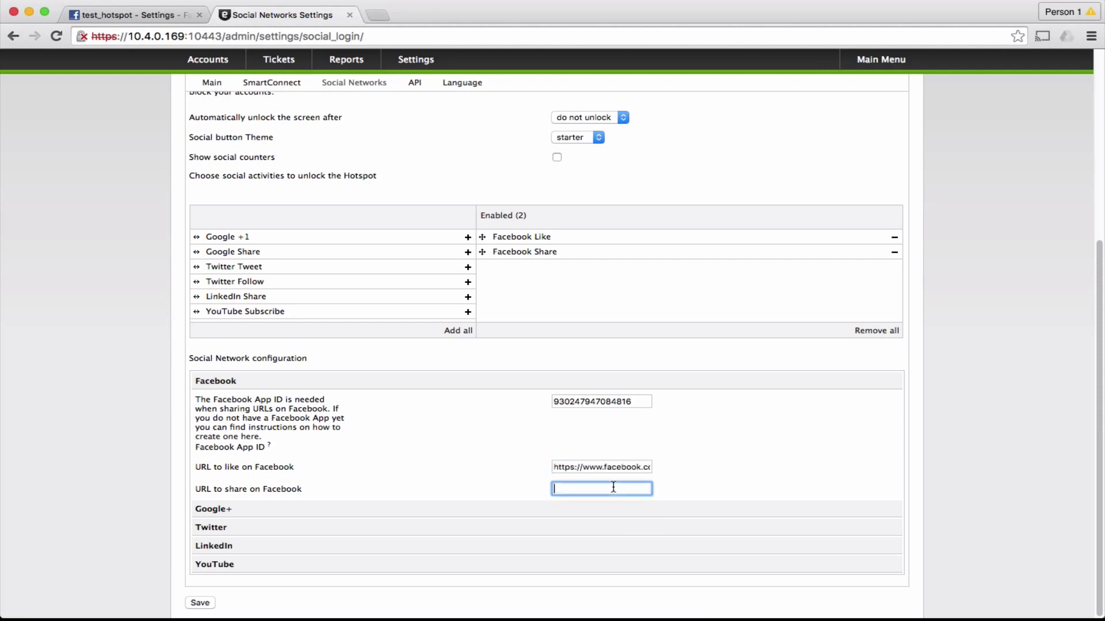
key("super+v")
Save the Facebook settings and continue past the privacy notice with Inizia navigazione
left_click(199, 602)
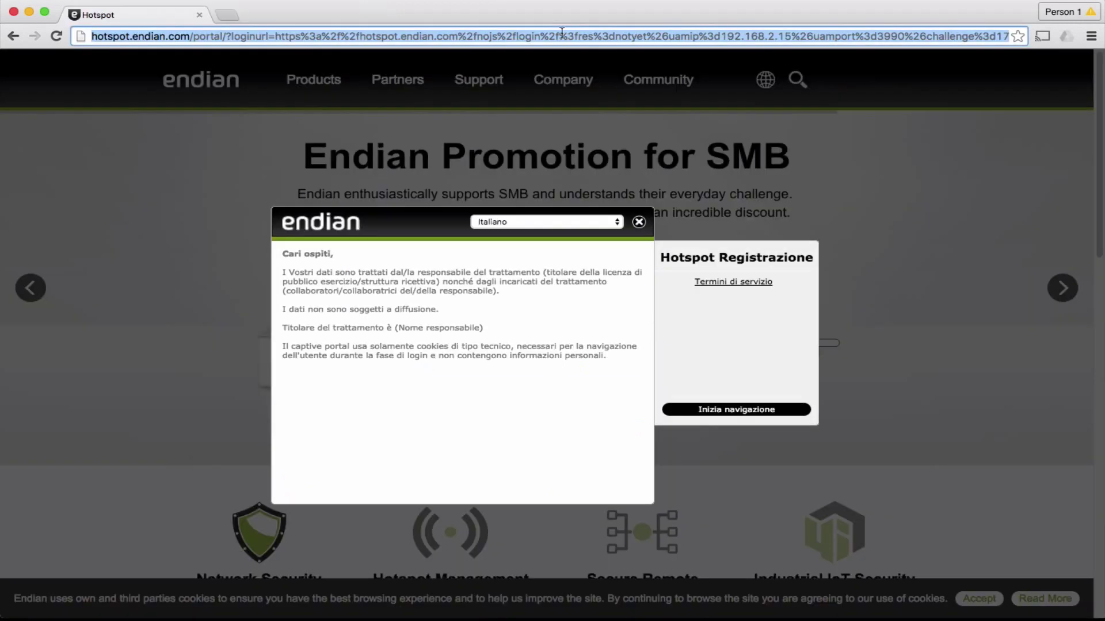
left_click(714, 408)
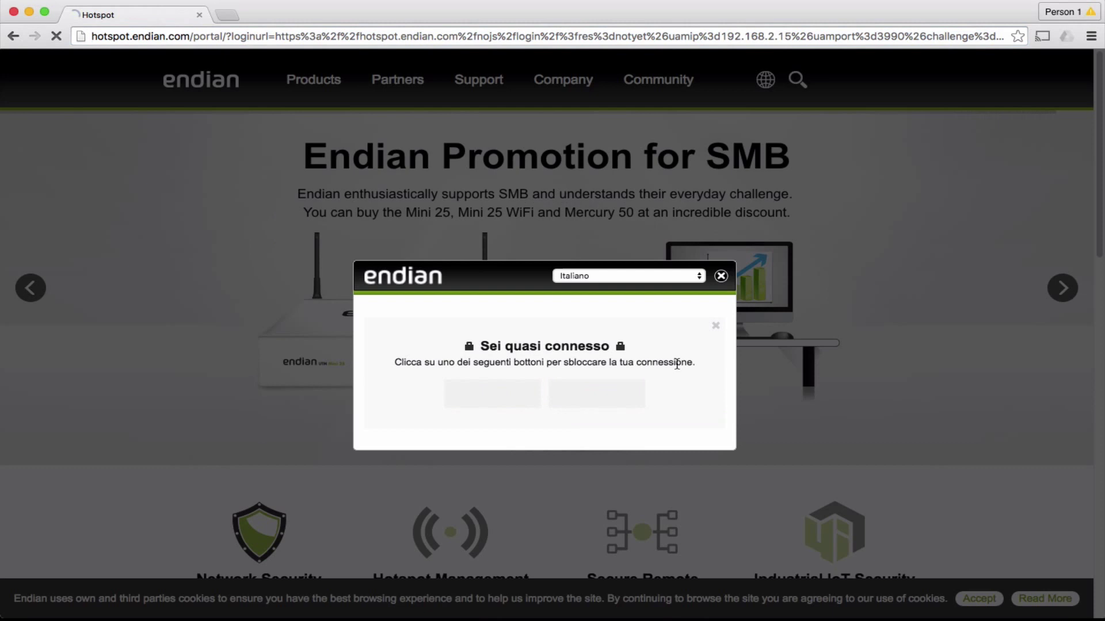